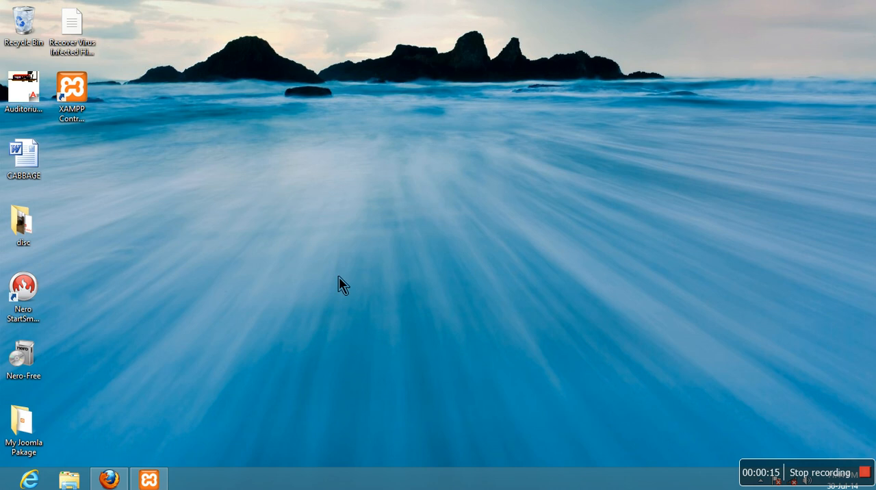
- Check the Apache and MySQL modules in the XAMPP Control Panel, minimize it, and switch to Firefox
left_click(149, 477)
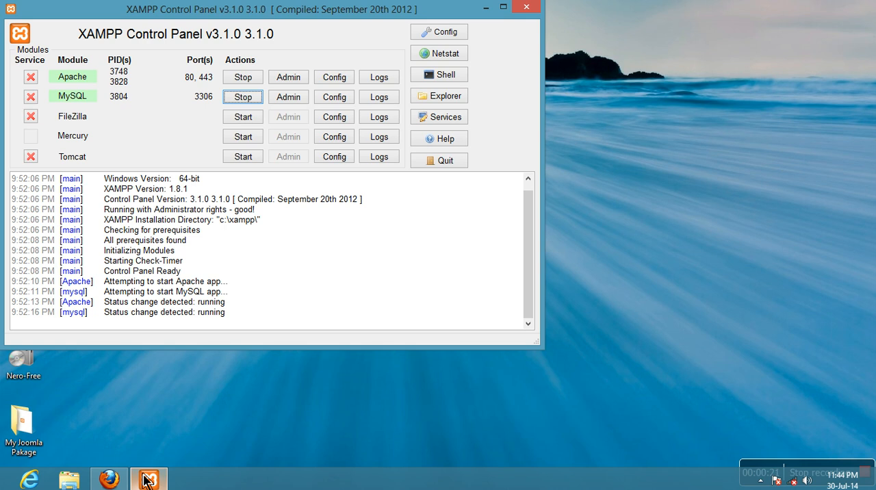
left_click(486, 8)
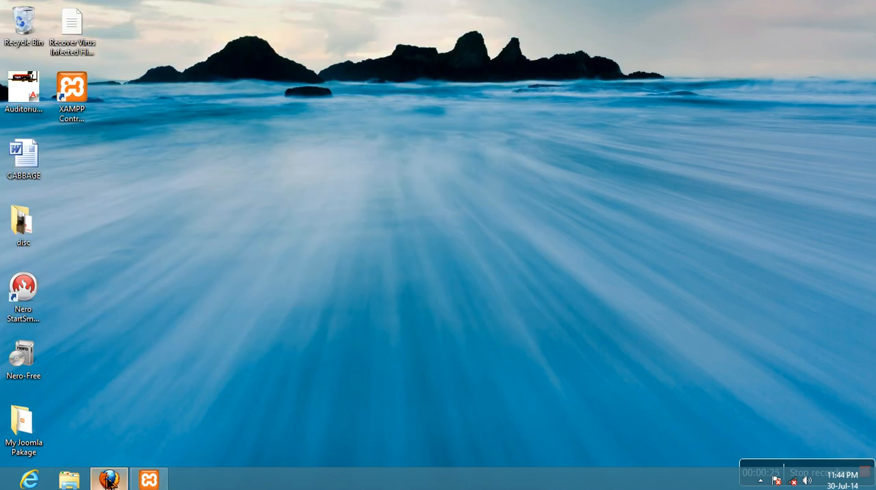
left_click(108, 480)
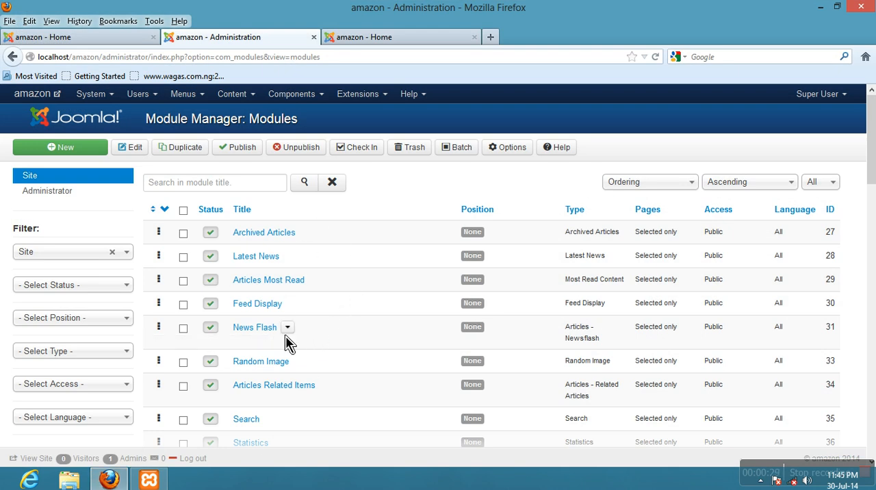
- Look through the site modules in the Module Manager and examine the module layout of the amazon home page
scroll(303, 239, "down", 5)
scroll(289, 260, "down", 10)
scroll(283, 332, "up", 6)
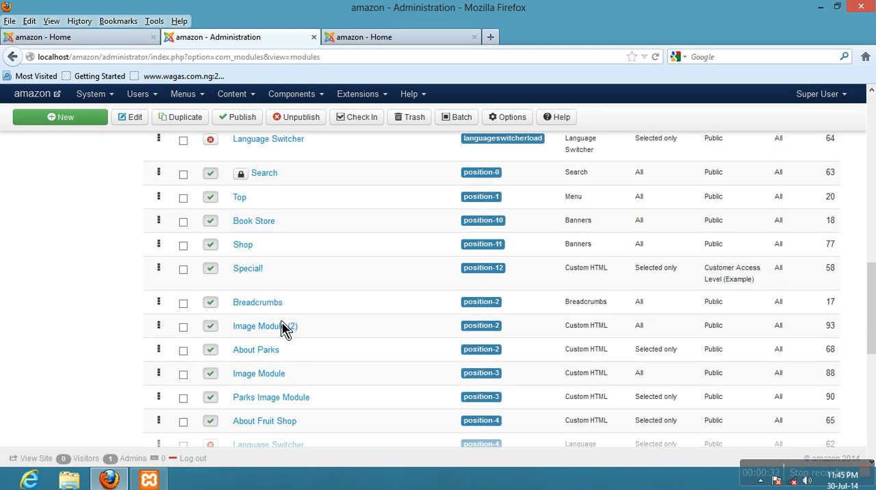
scroll(285, 329, "up", 8)
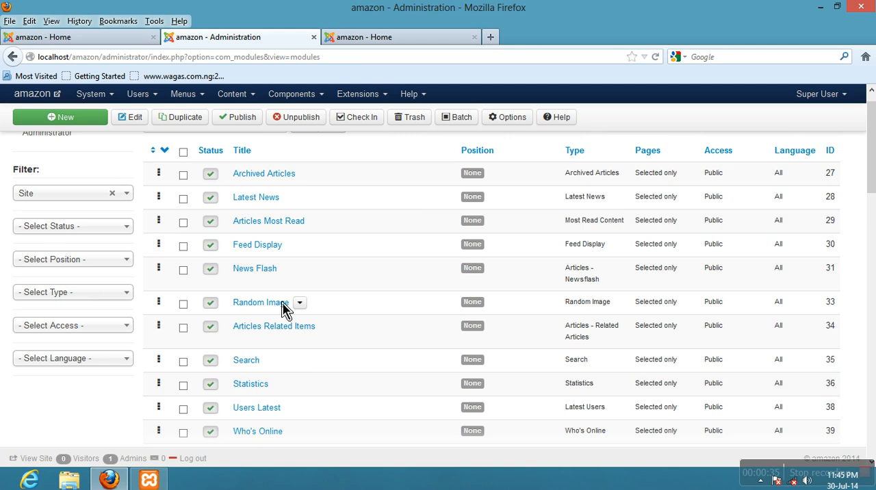
scroll(285, 309, "up", 2)
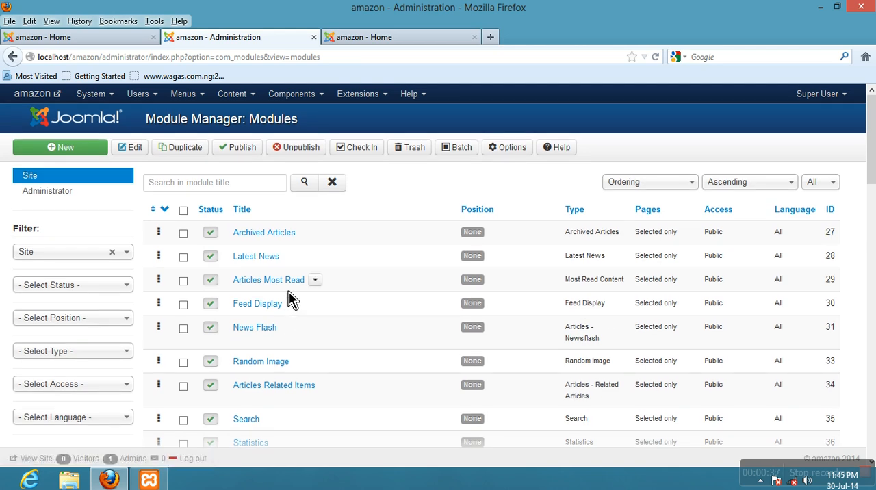
left_click(74, 40)
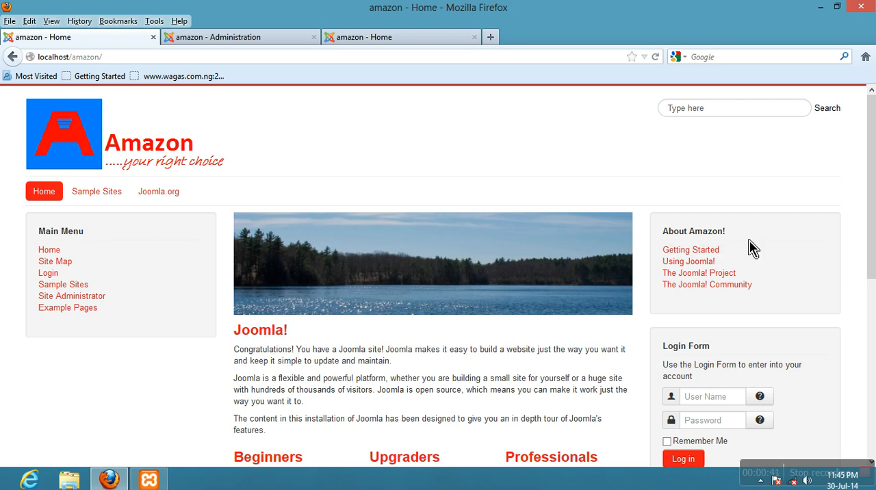
scroll(701, 240, "down", 5)
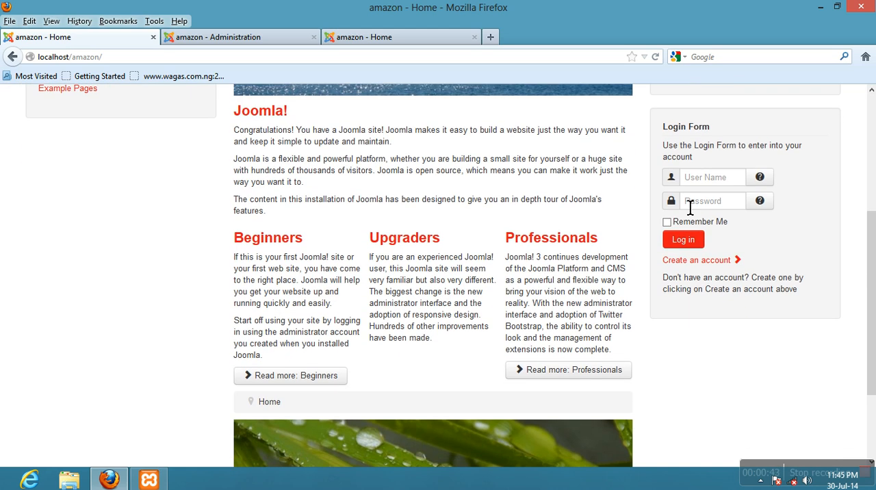
scroll(736, 260, "down", 3)
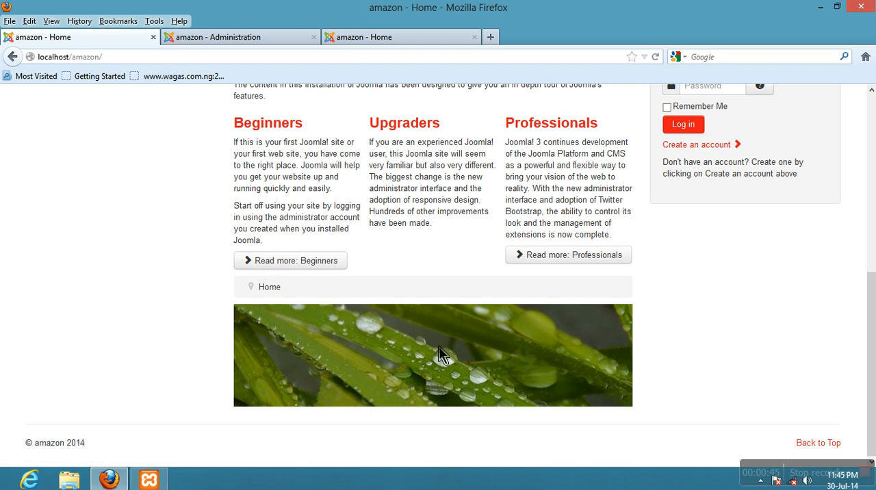
scroll(442, 354, "up", 8)
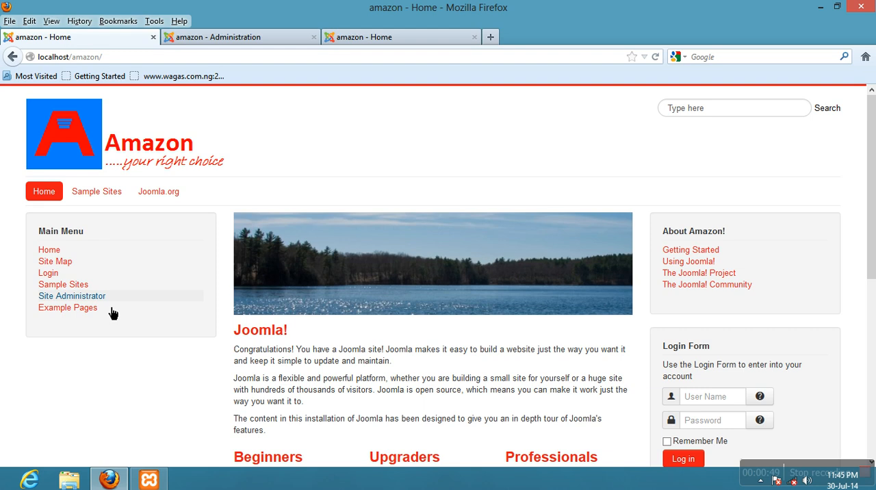
scroll(109, 312, "down", 2)
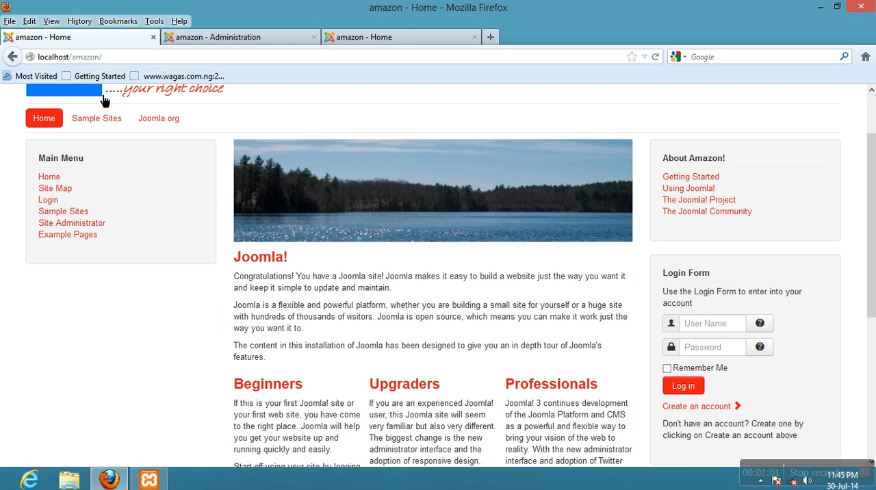
- Return to the Joomla administration and open the Latest News module for editing down to its position setting
left_click(176, 39)
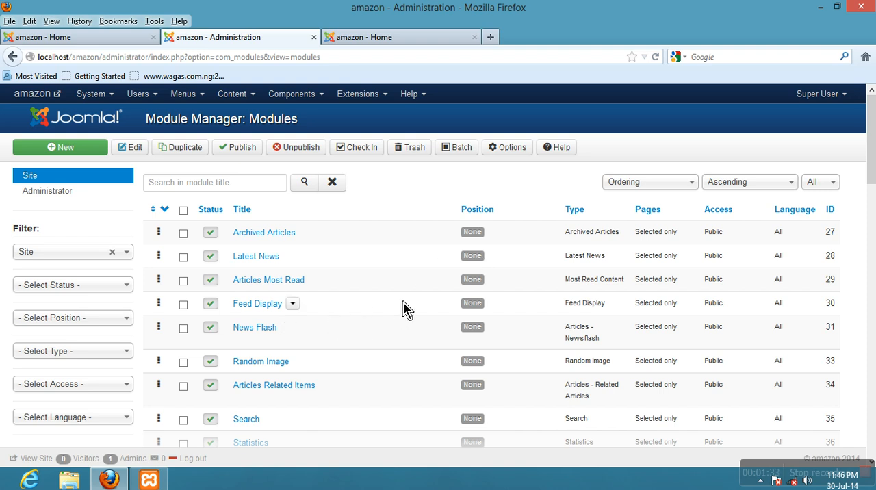
left_click(269, 266)
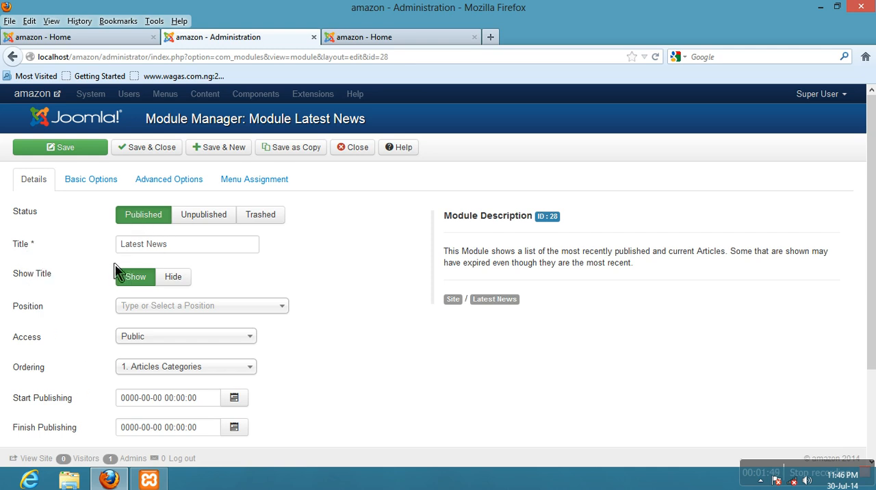
scroll(120, 295, "down", 3)
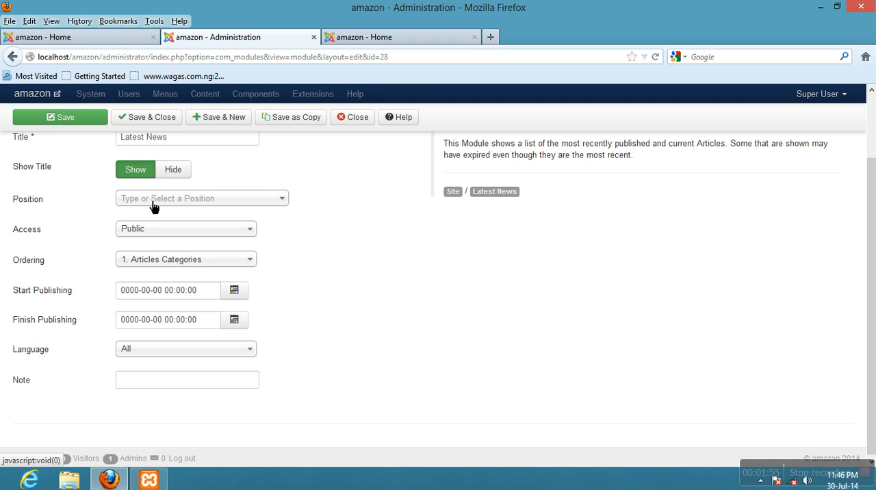
- Examine the amazon home page and its template position preview for a place to put the Latest News module
left_click(81, 38)
scroll(128, 260, "down", 6)
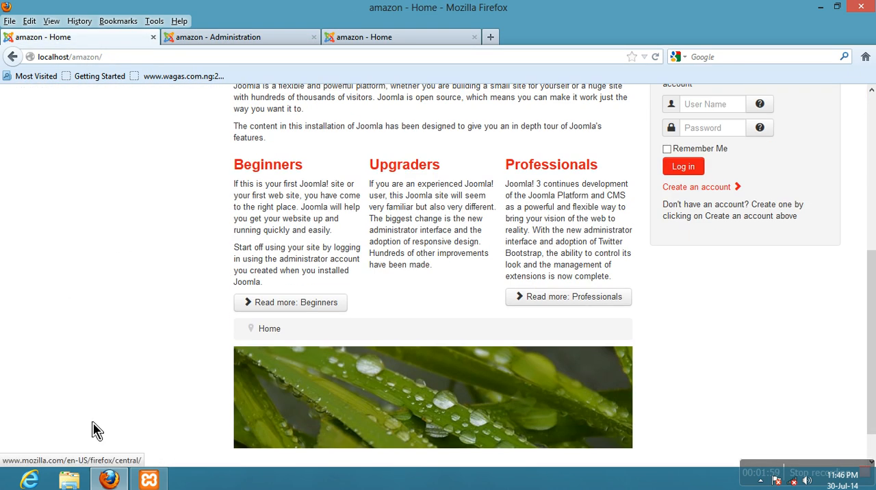
scroll(120, 411, "down", 1)
scroll(120, 380, "up", 7)
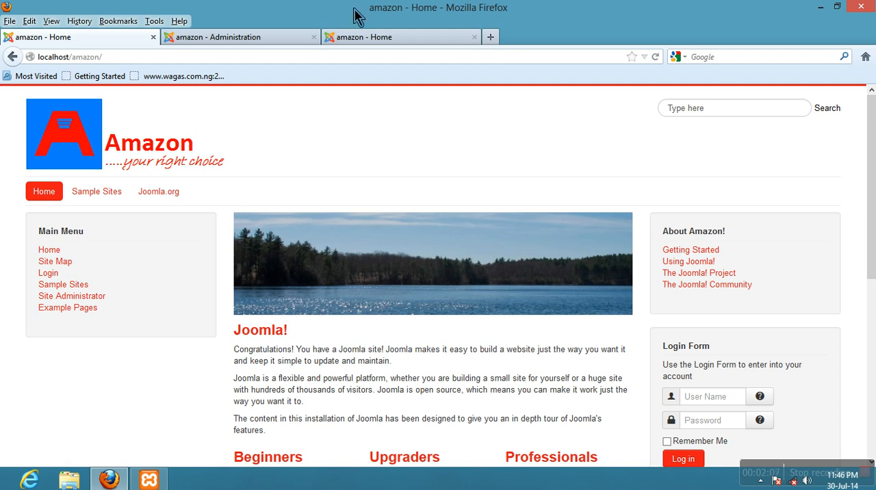
left_click(361, 39)
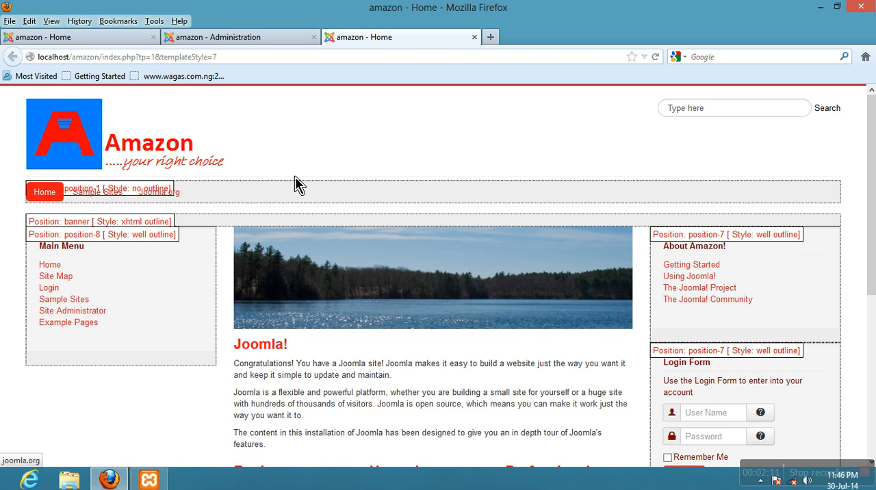
- Set the Latest News module's position to Left [position-8] in the Joomla administration
left_click(195, 41)
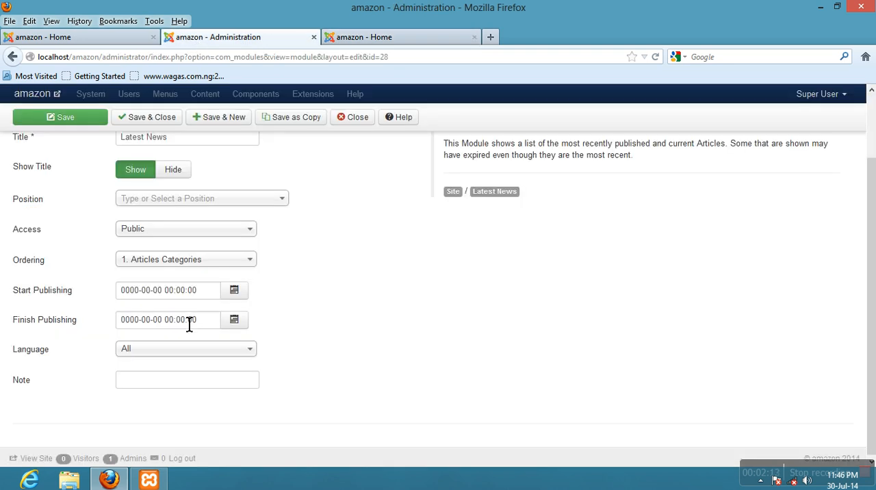
left_click(194, 203)
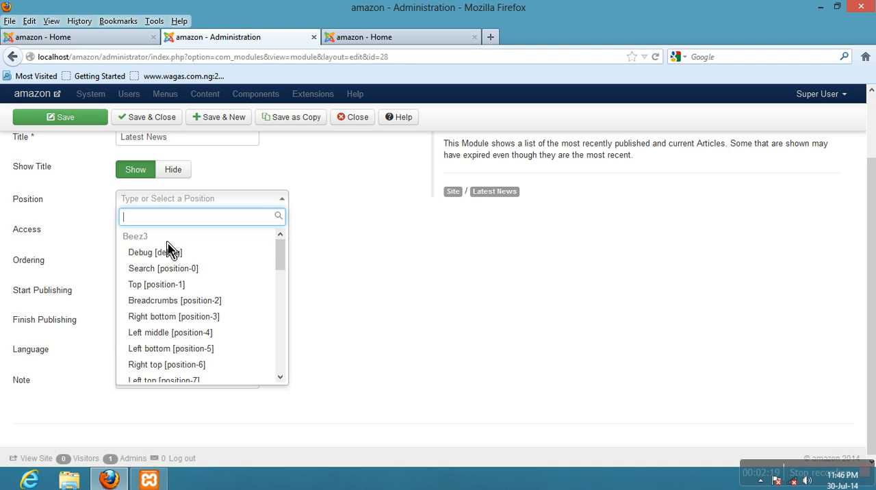
left_click(282, 379)
left_click_drag(283, 381, 280, 383)
left_click(281, 381)
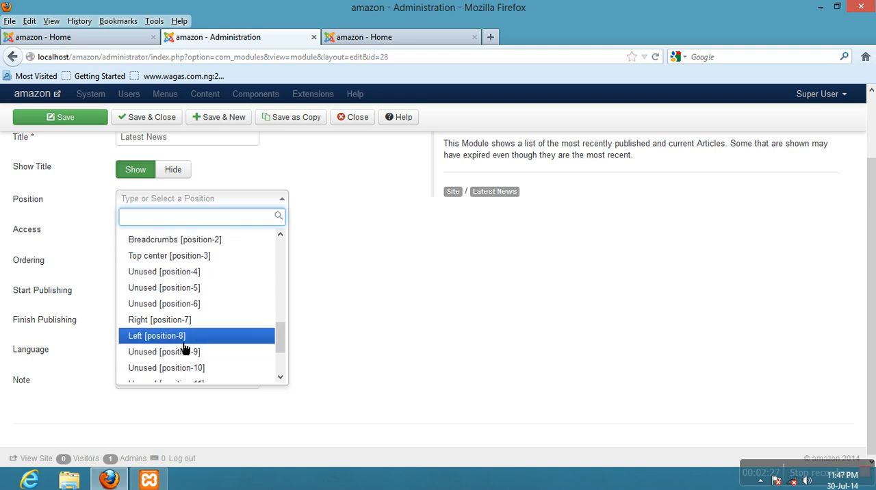
left_click(176, 341)
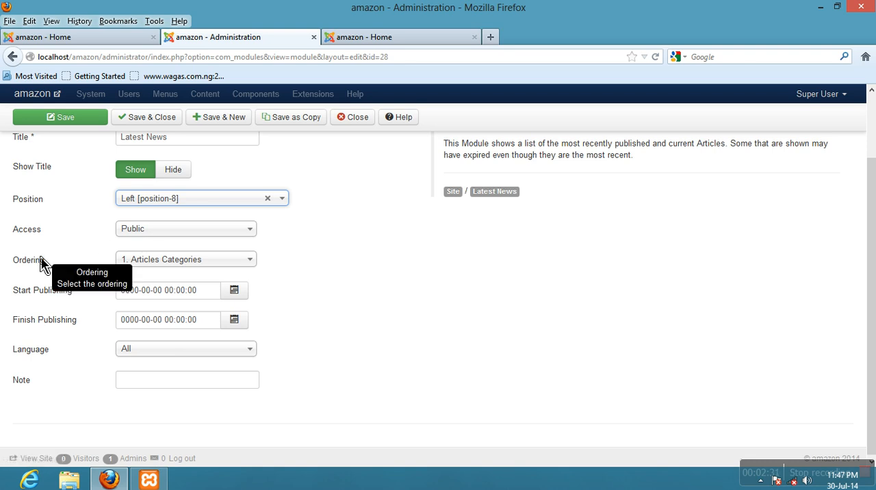
- Review the Latest News module's remaining details and its basic and advanced options
mouse_move(49, 295)
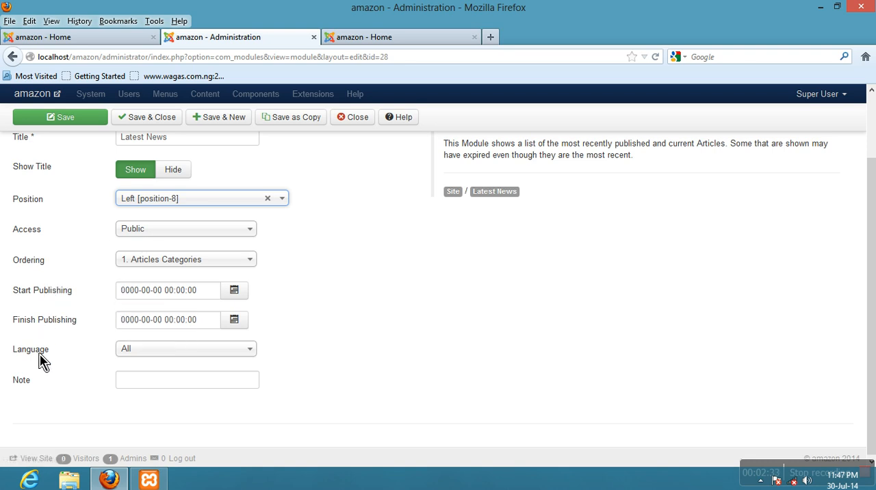
scroll(50, 405, "up", 3)
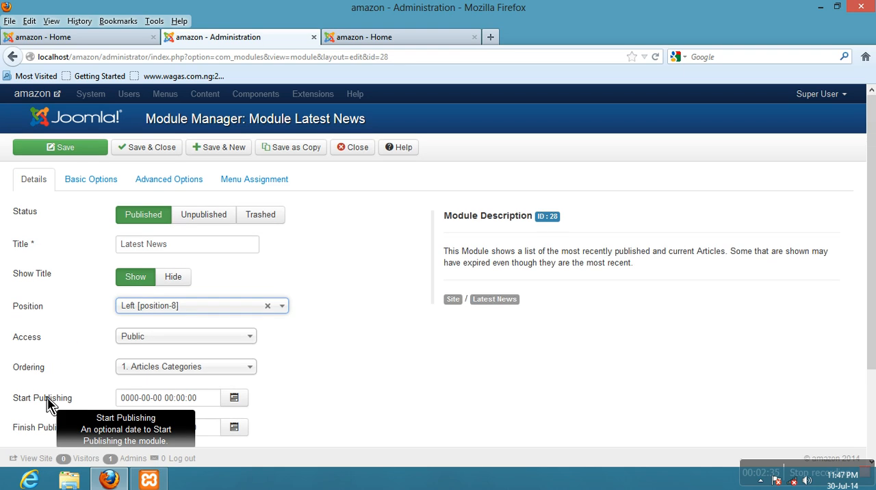
left_click(93, 189)
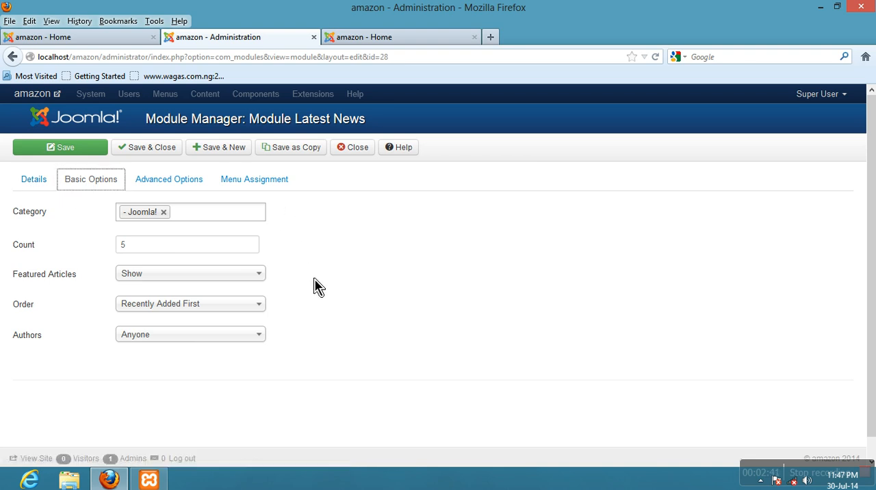
mouse_move(15, 220)
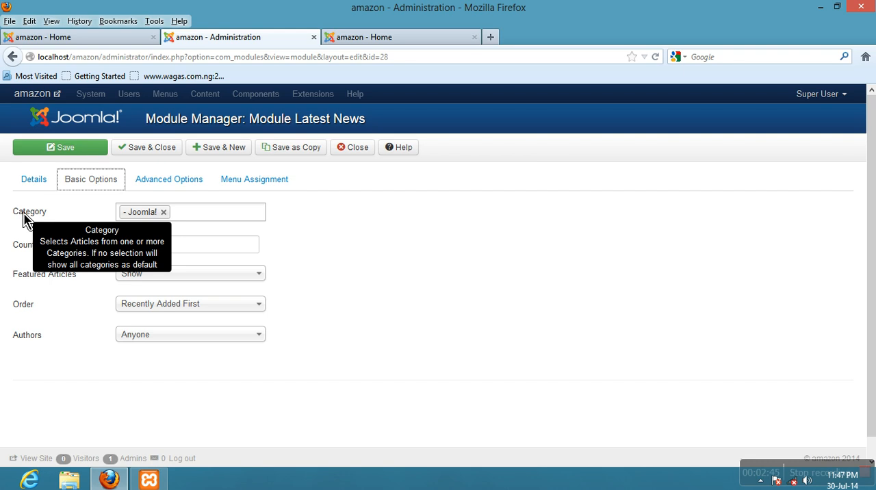
mouse_move(22, 342)
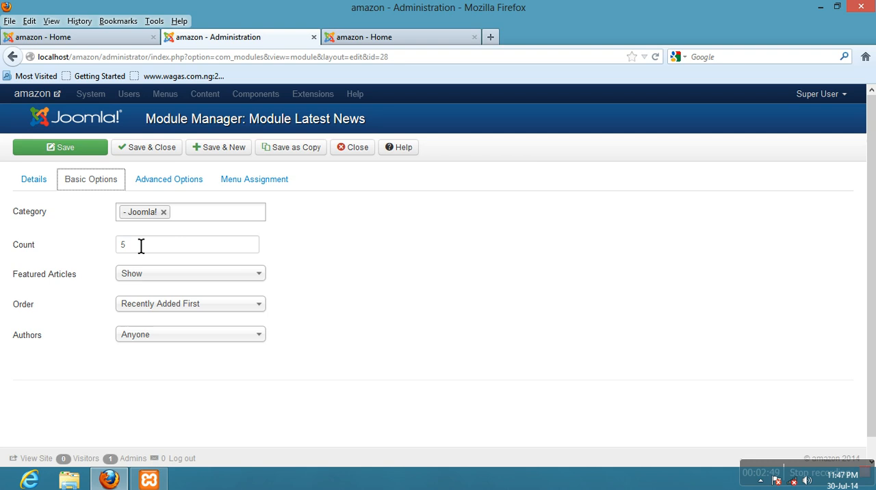
left_click(161, 192)
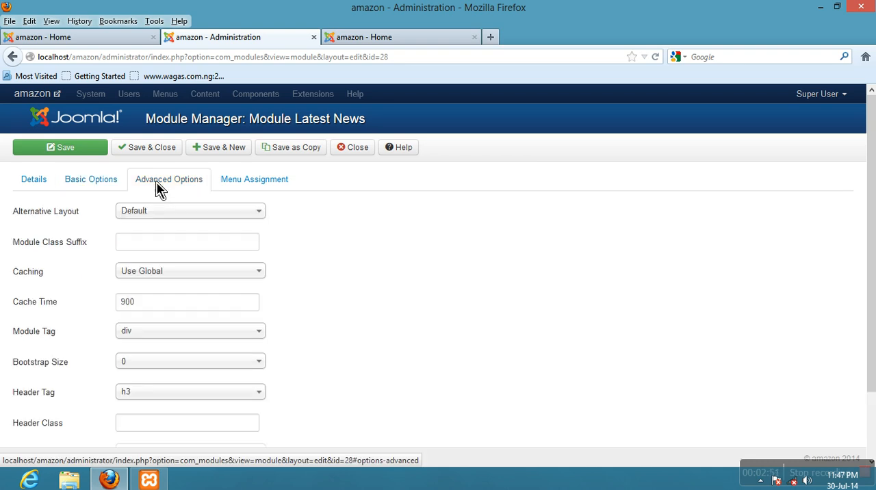
scroll(88, 273, "down", 2)
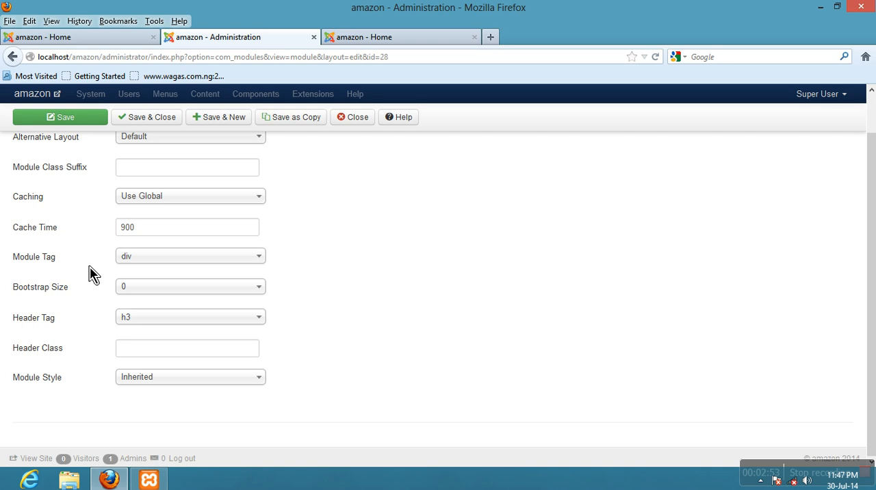
scroll(95, 277, "up", 2)
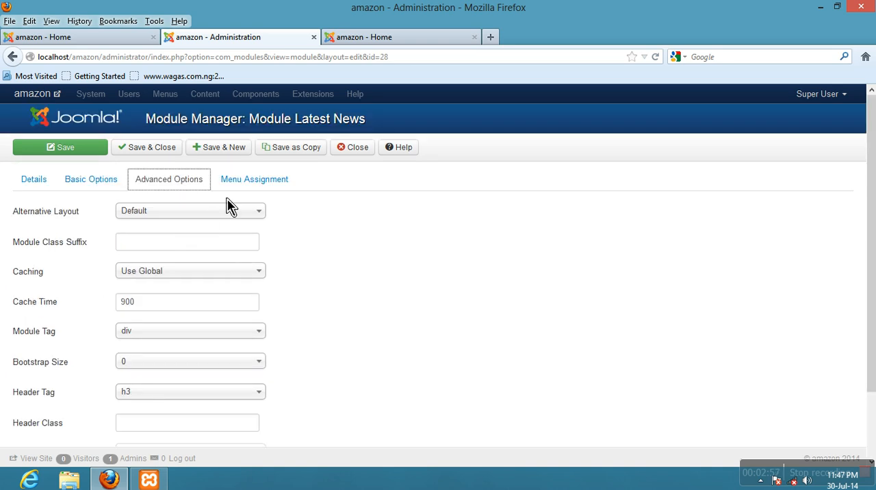
- Assign the Latest News module to display on all pages and save the module
left_click(246, 188)
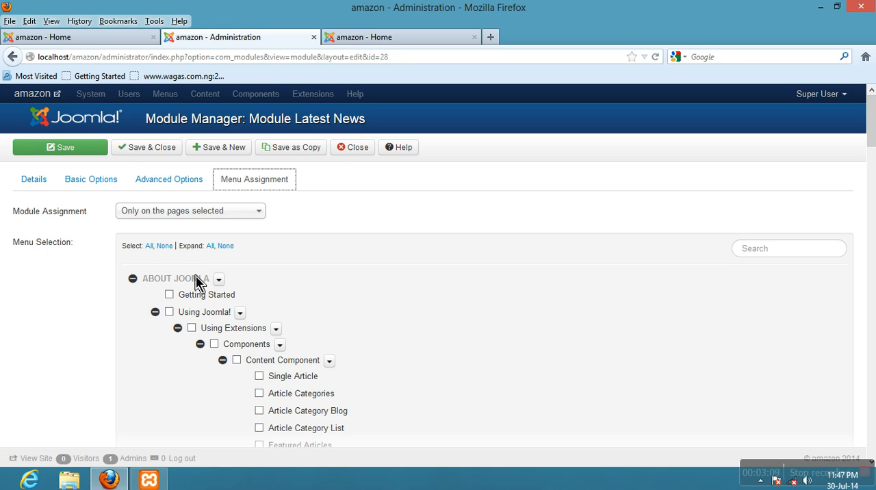
left_click(199, 211)
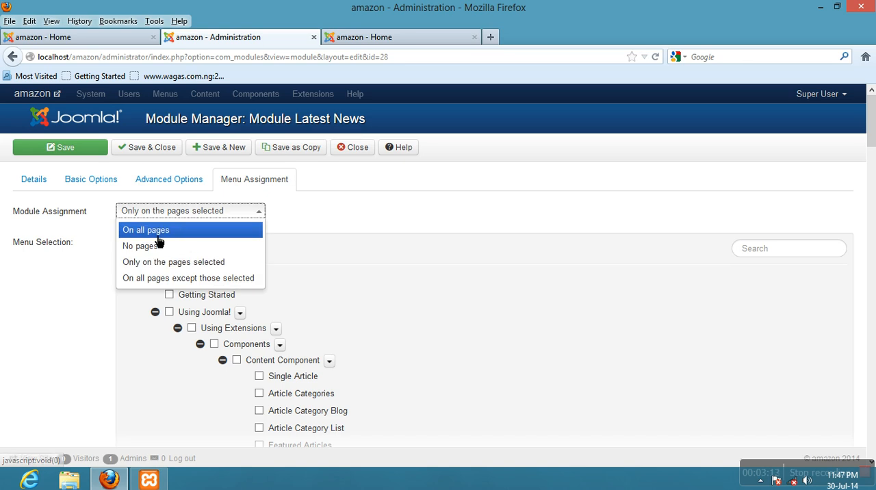
left_click(136, 228)
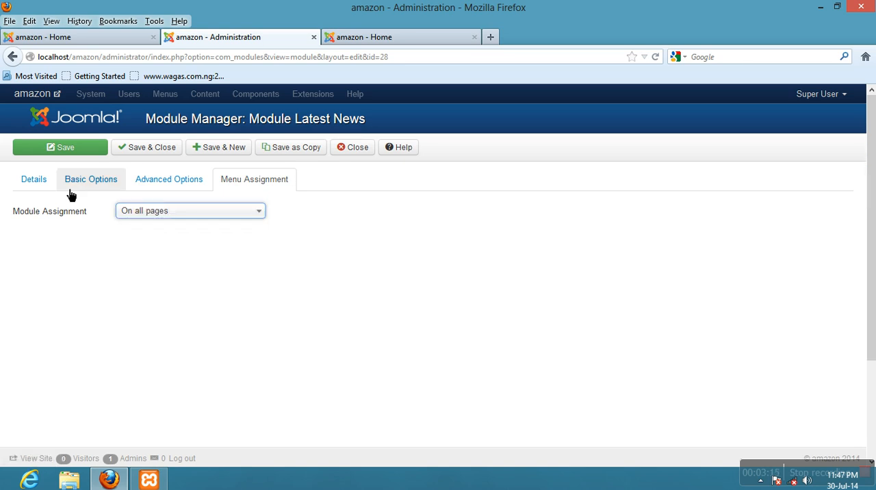
left_click(56, 156)
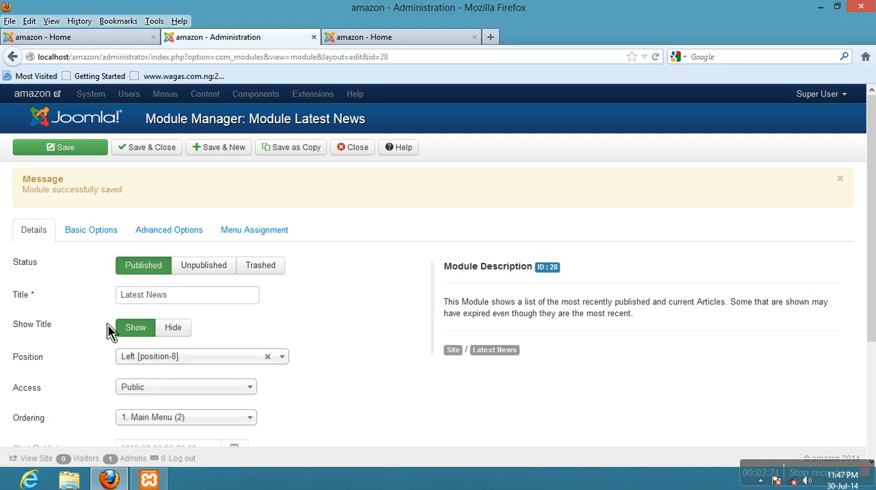
- Reload the amazon home page to check the Latest News module below the main menu
left_click(113, 38)
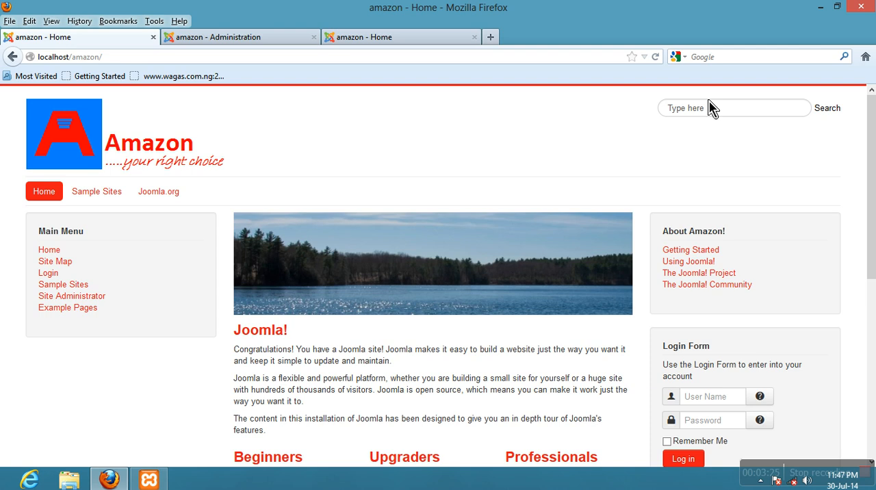
left_click(655, 57)
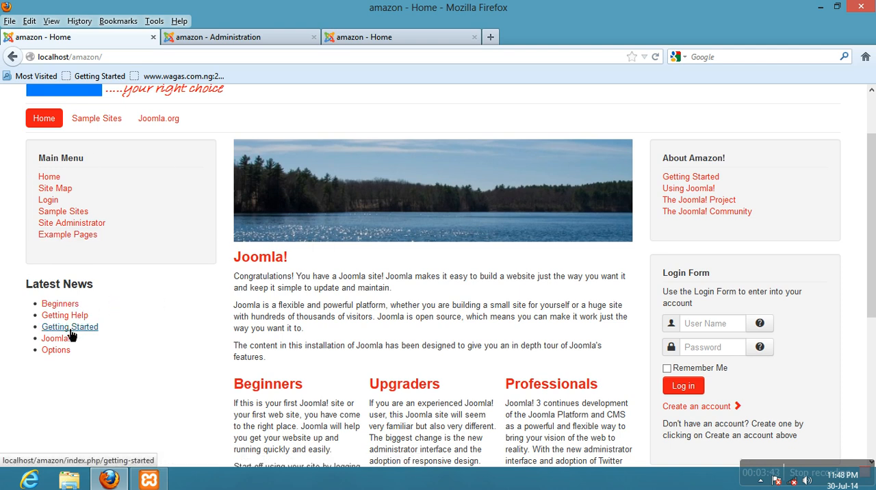
- Set the Latest News module's Module Style to well in the Joomla administration and save the module
left_click(227, 40)
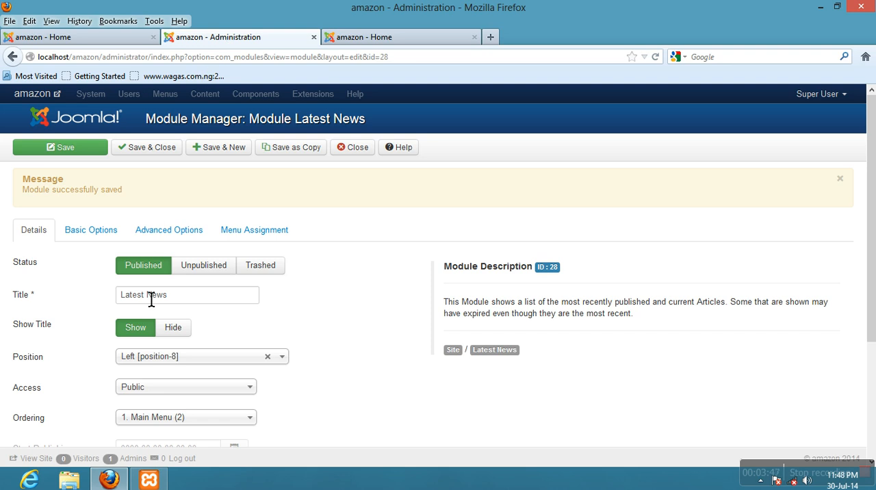
left_click(178, 238)
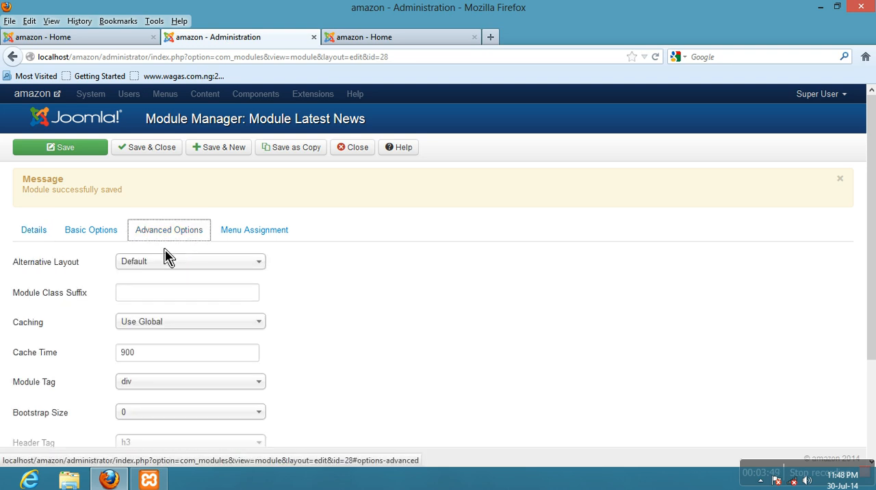
scroll(65, 296, "down", 3)
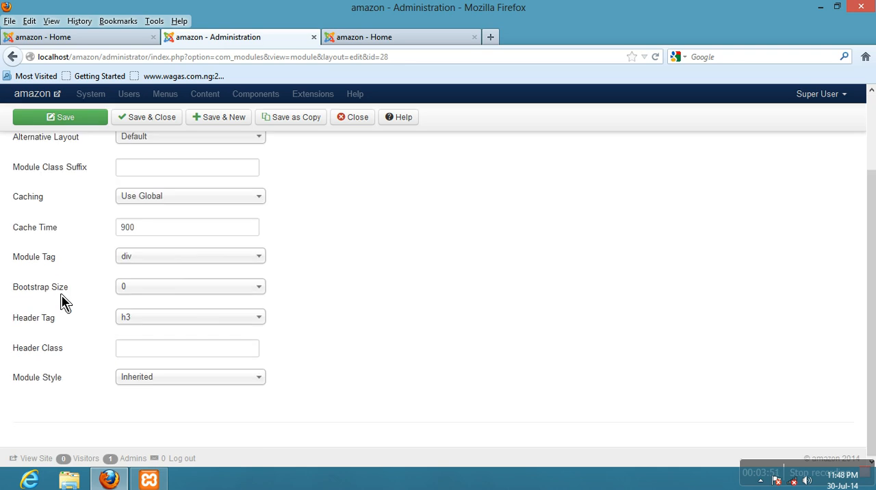
left_click(175, 388)
scroll(346, 392, "down", 3)
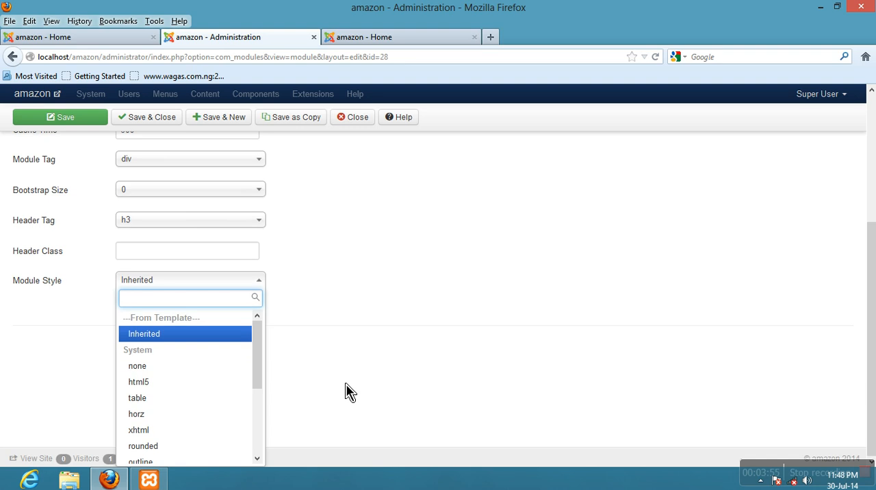
left_click_drag(260, 383, 257, 454)
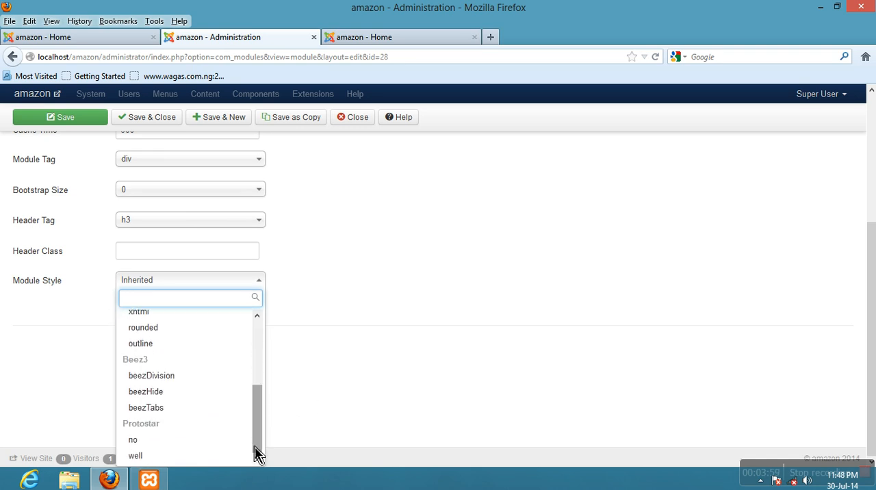
left_click(166, 462)
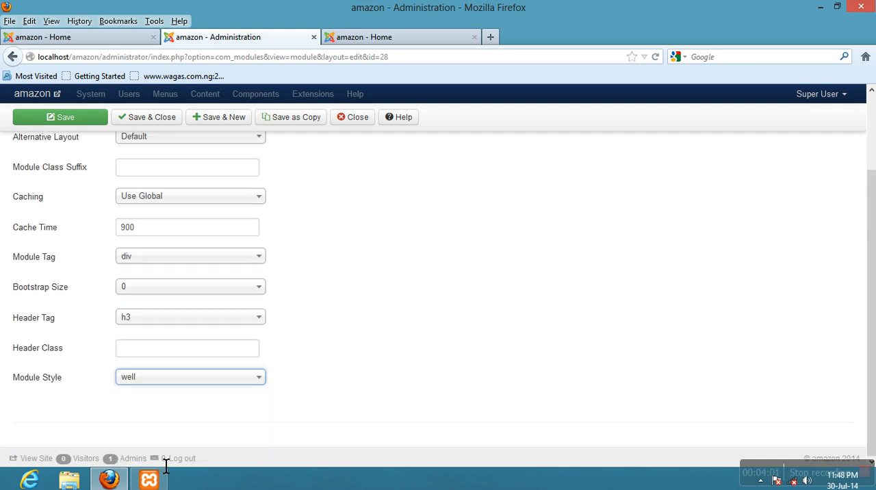
left_click(89, 126)
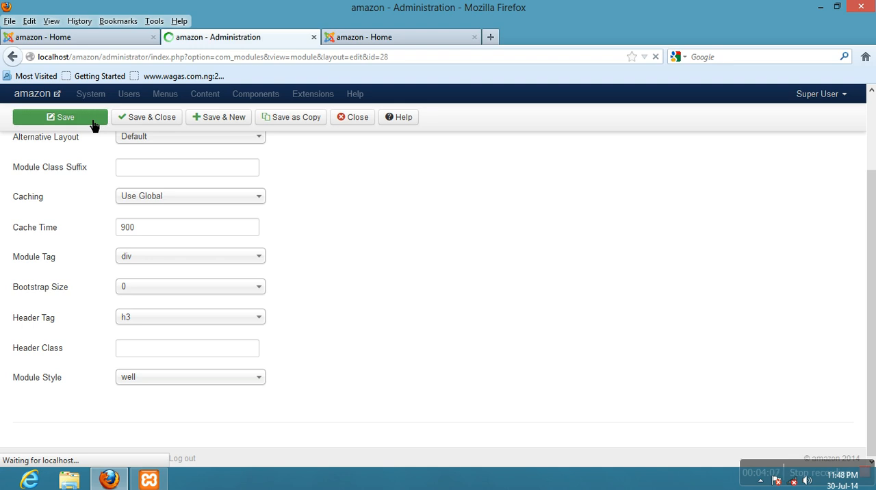
- Reload the amazon home page and check how the Latest News module is styled beside the other modules
left_click(52, 37)
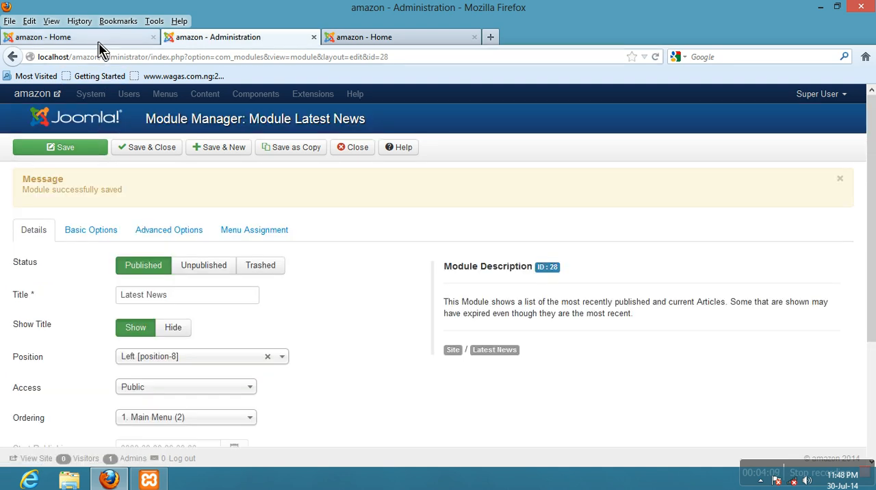
left_click(659, 59)
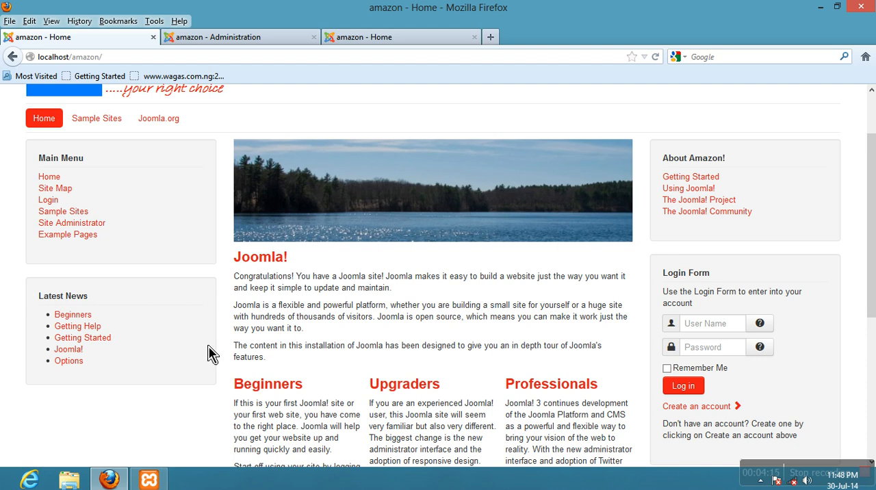
scroll(189, 351, "up", 2)
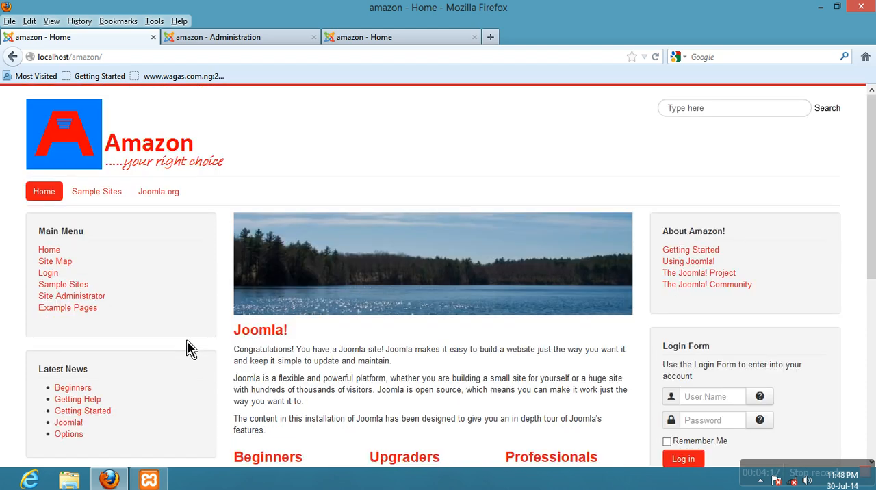
scroll(189, 351, "down", 9)
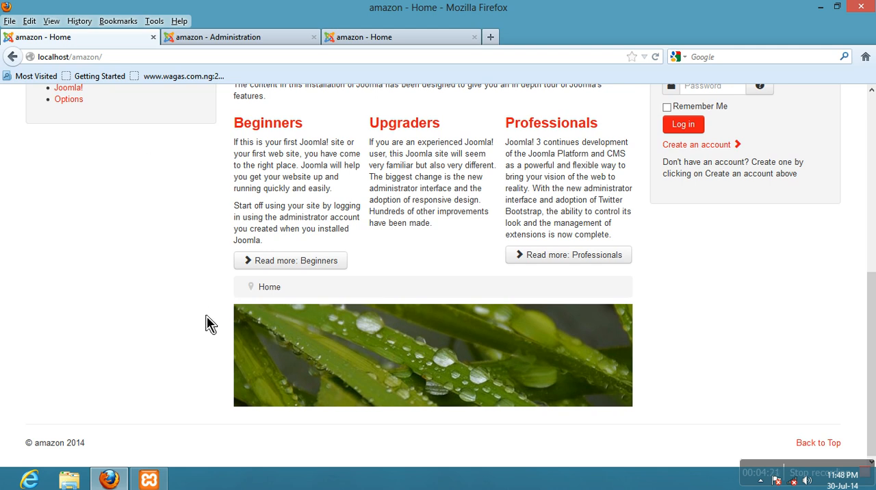
- Close the Latest News module in the administration and look through the list of site modules and their positions
left_click(259, 41)
left_click(353, 147)
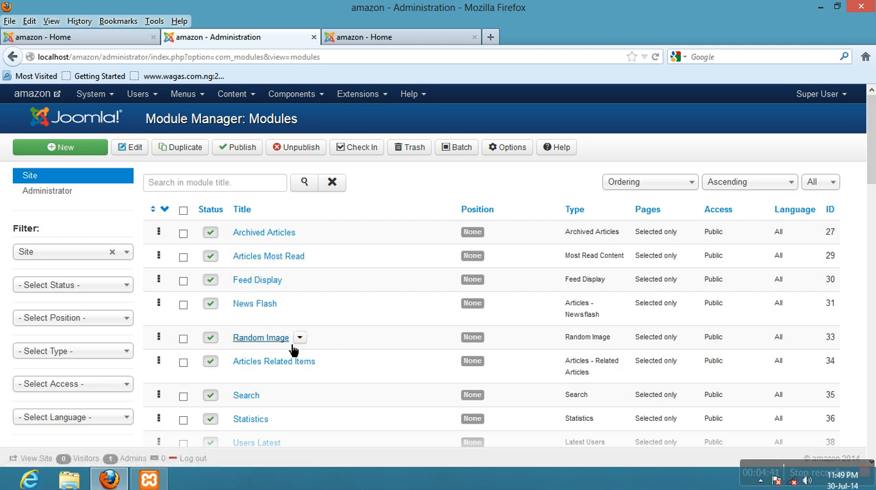
scroll(250, 250, "down", 3)
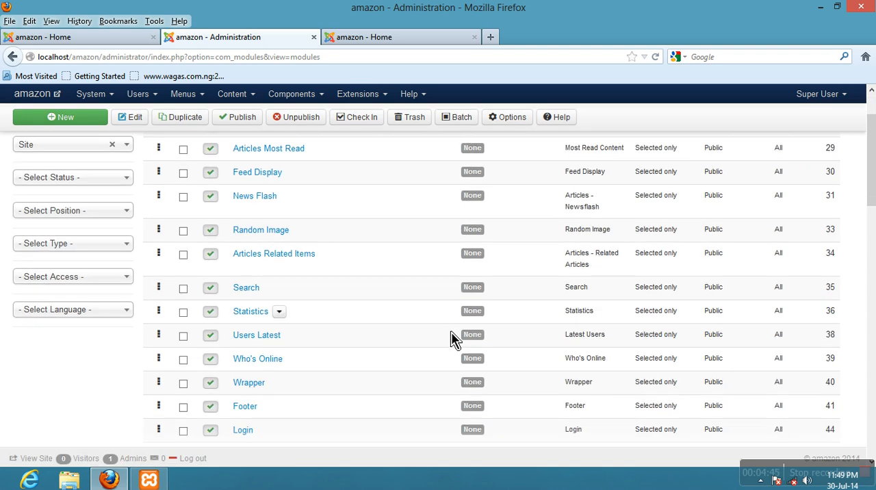
scroll(340, 376, "down", 7)
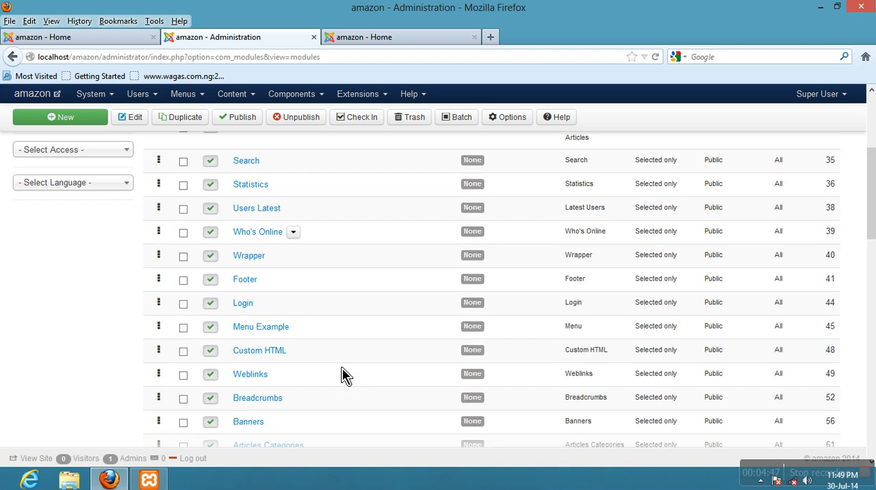
scroll(346, 375, "down", 10)
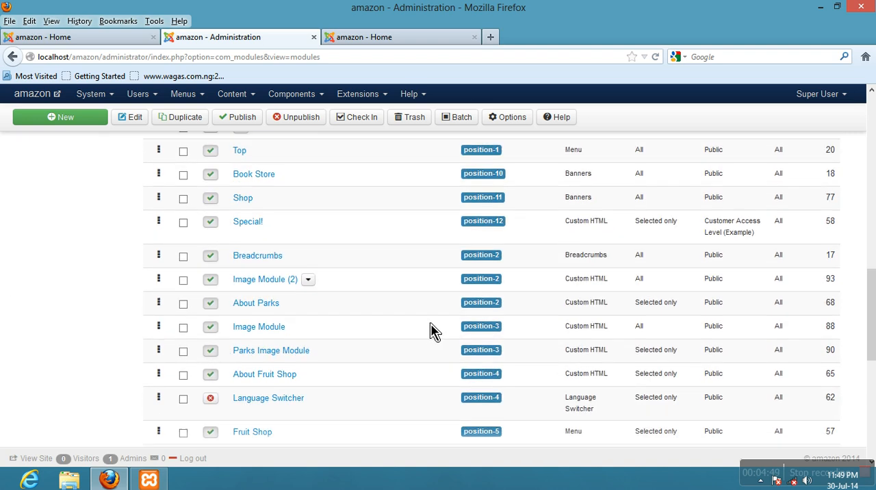
scroll(444, 319, "down", 8)
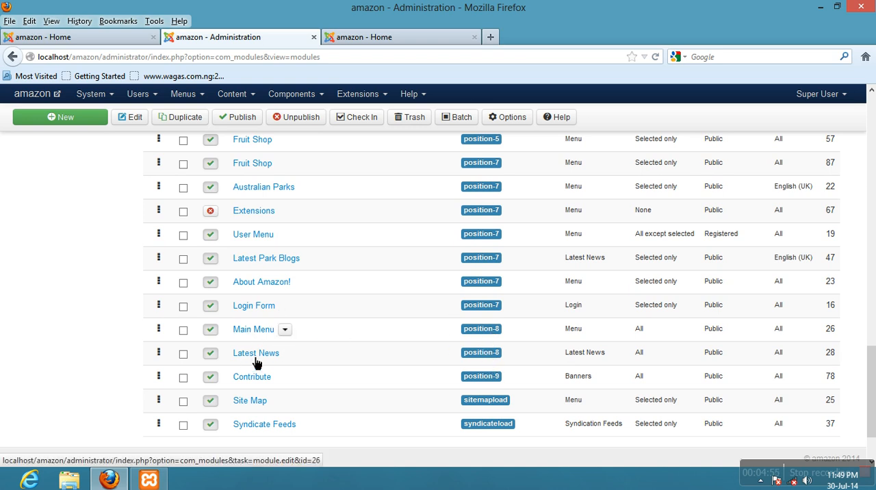
scroll(262, 344, "up", 10)
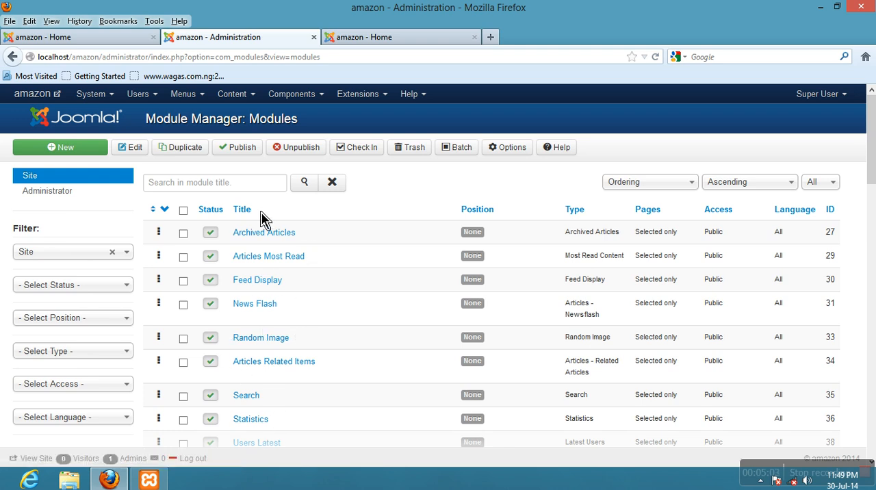
scroll(241, 288, "down", 5)
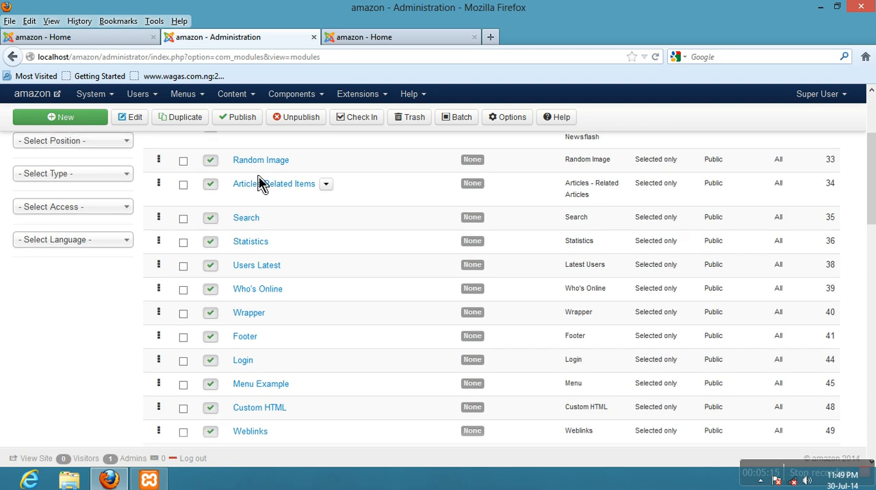
scroll(262, 195, "up", 5)
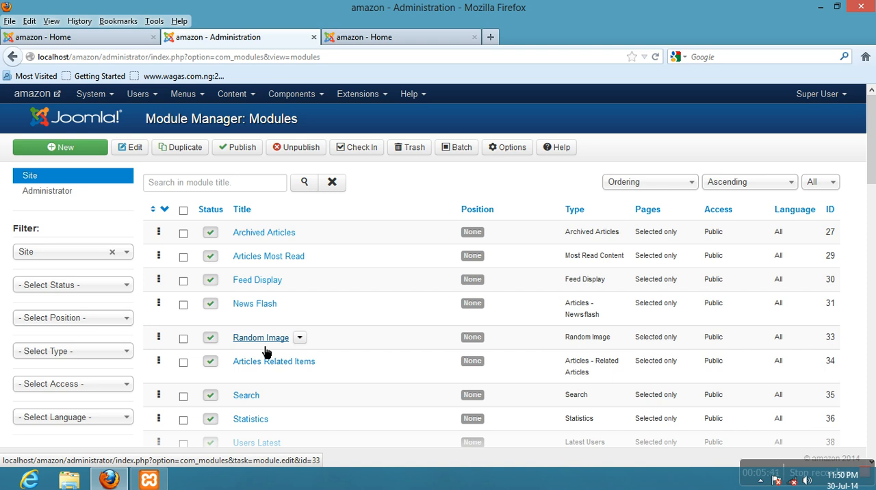
- Open the Random Image module and set its position to Protostar's Left [position-8]
left_click(264, 338)
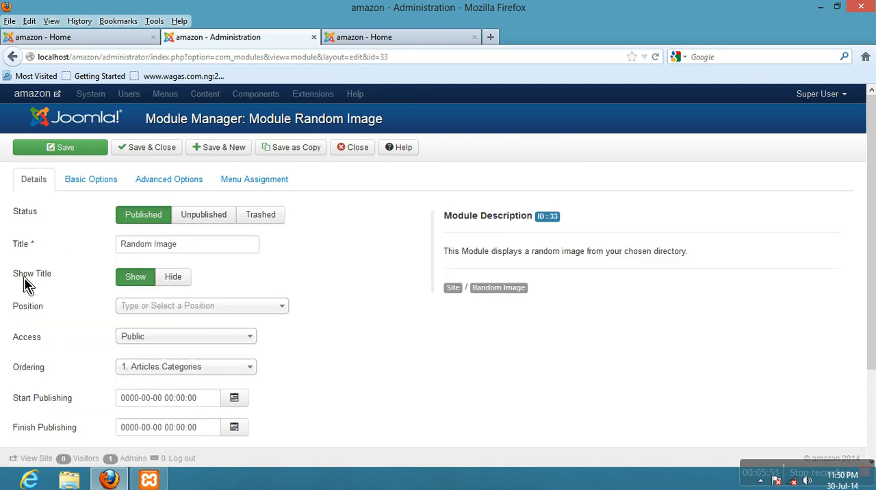
left_click(170, 315)
scroll(233, 369, "down", 5)
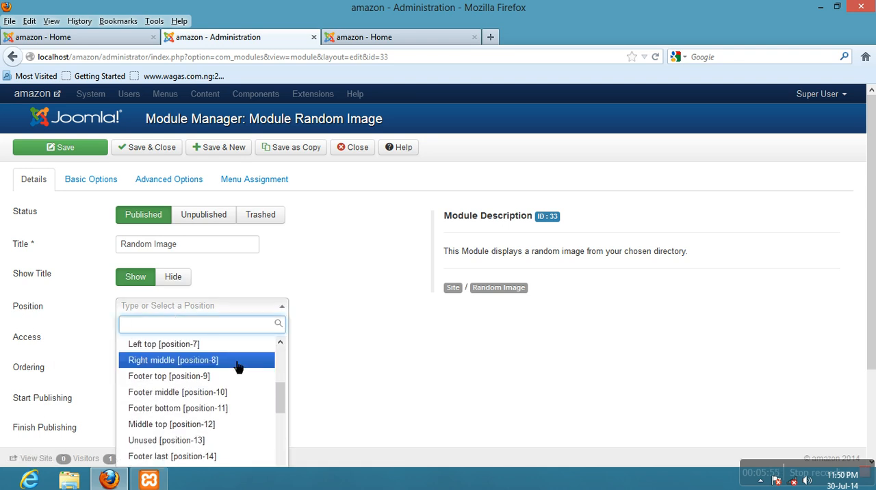
scroll(236, 366, "down", 2)
scroll(346, 363, "down", 3)
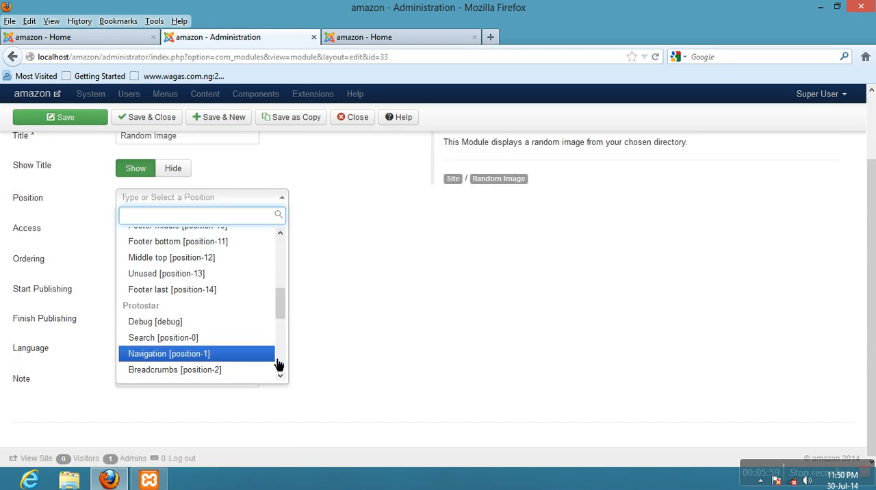
scroll(282, 378, "down", 3)
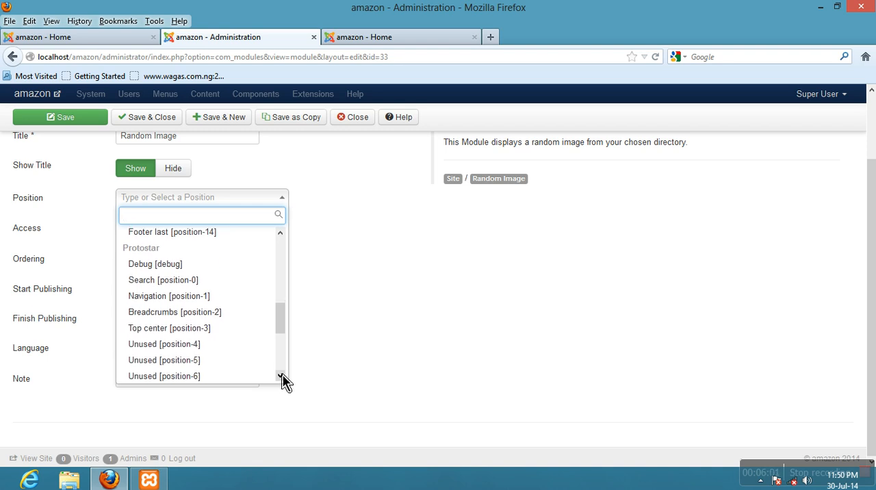
scroll(284, 382, "down", 1)
left_click(193, 356)
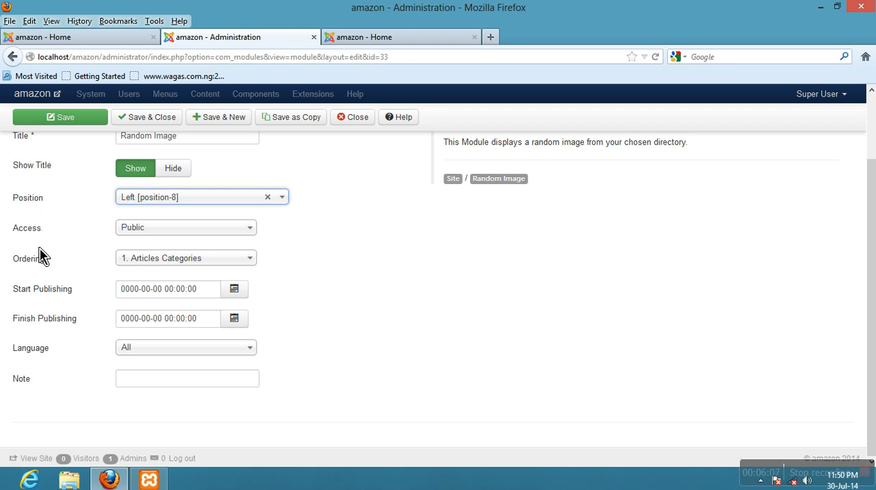
scroll(74, 400, "up", 2)
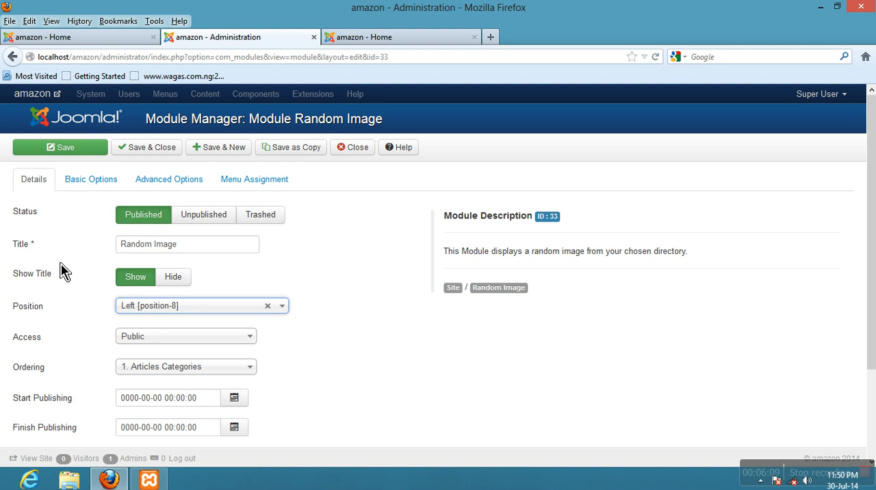
- Review the Random Image module's image type, folder and size options, and save the module
left_click(95, 186)
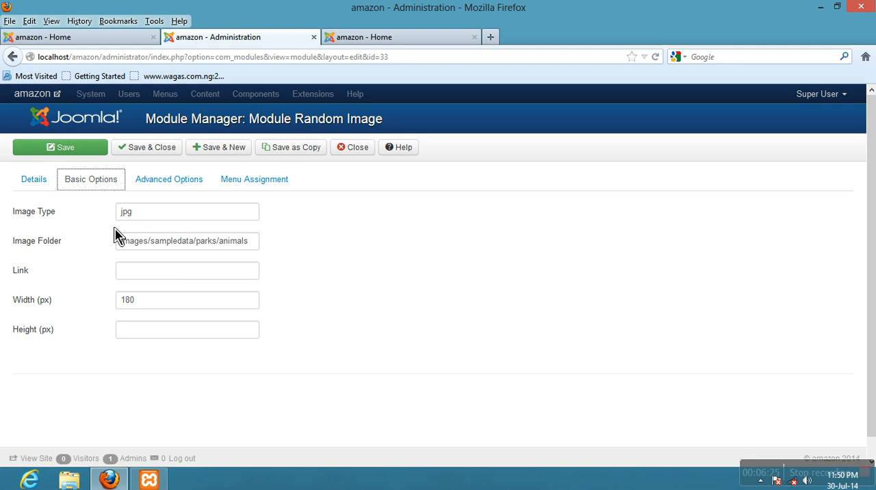
mouse_move(49, 252)
mouse_move(35, 335)
left_click(36, 184)
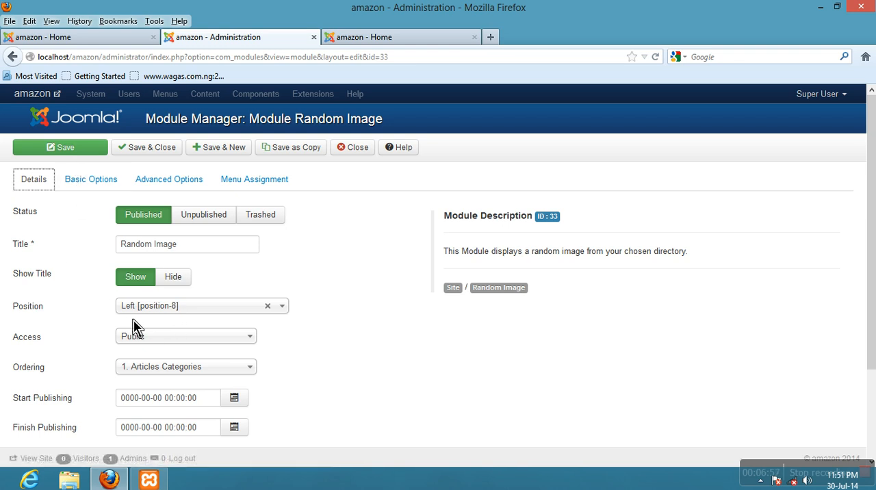
left_click(74, 153)
left_click(74, 154)
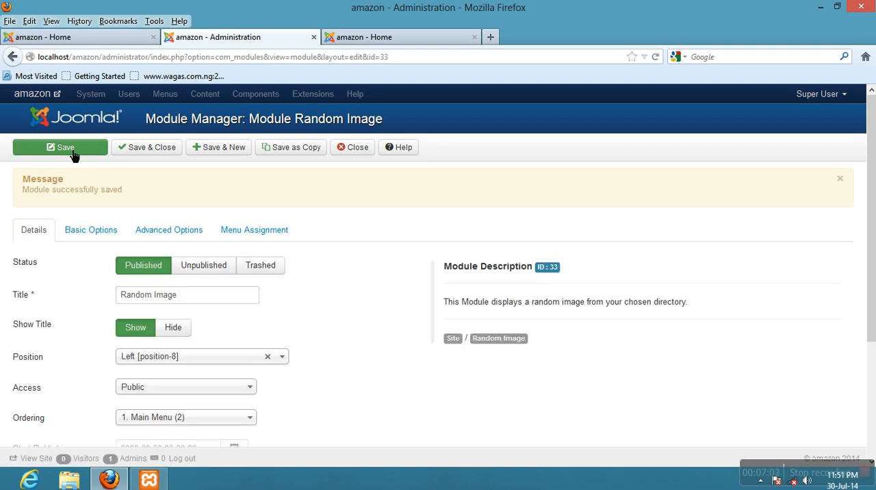
- Reload the amazon home page and look for the Random Image module below Latest News
left_click(78, 38)
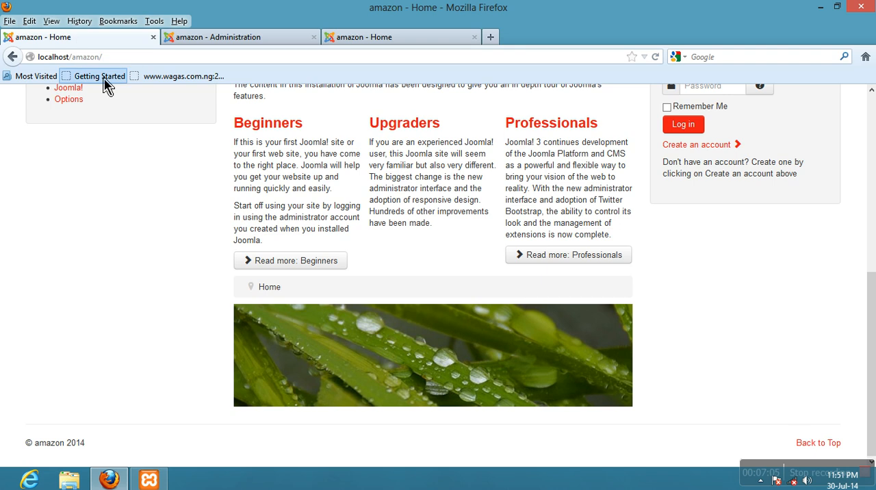
left_click(656, 59)
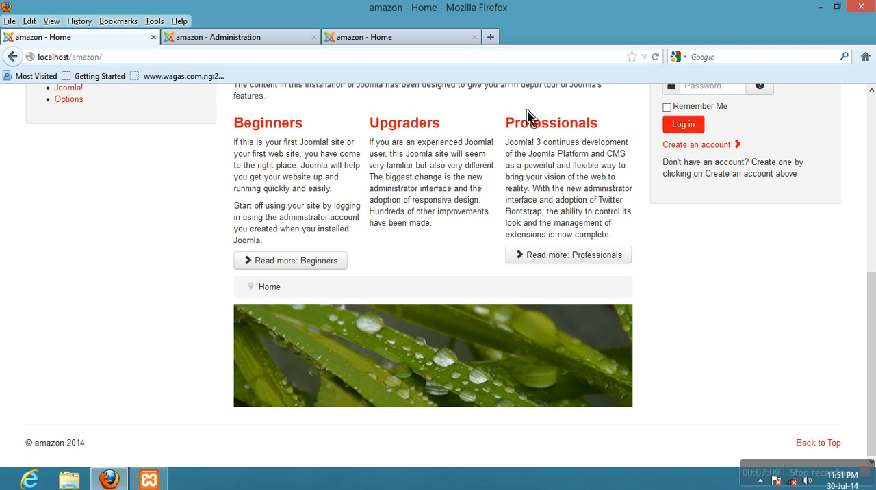
left_click(655, 58)
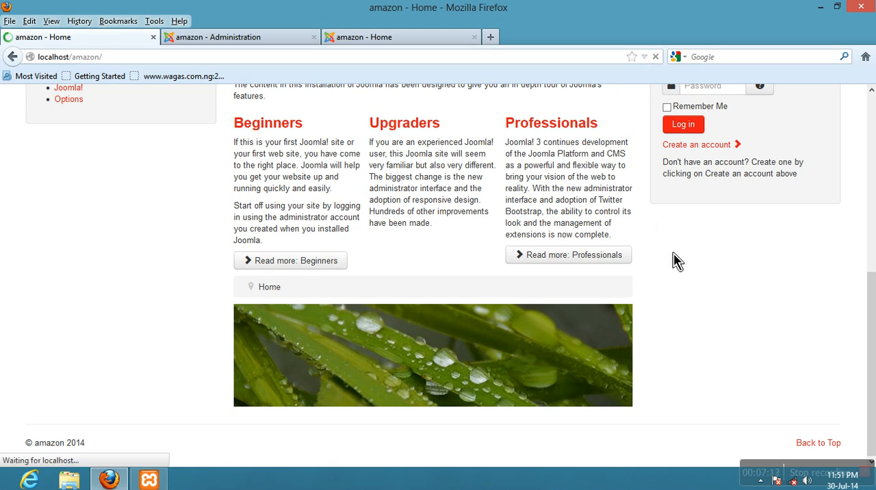
scroll(204, 270, "up", 5)
scroll(204, 270, "up", 5)
scroll(205, 271, "down", 4)
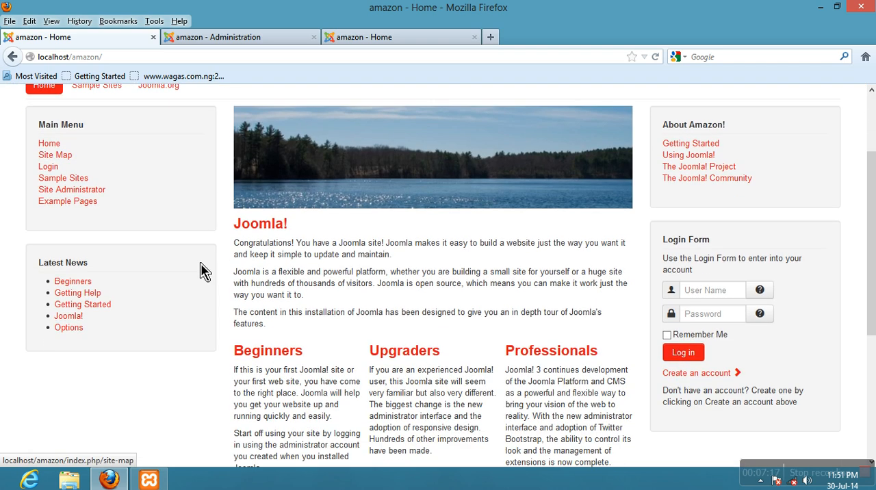
left_click(656, 57)
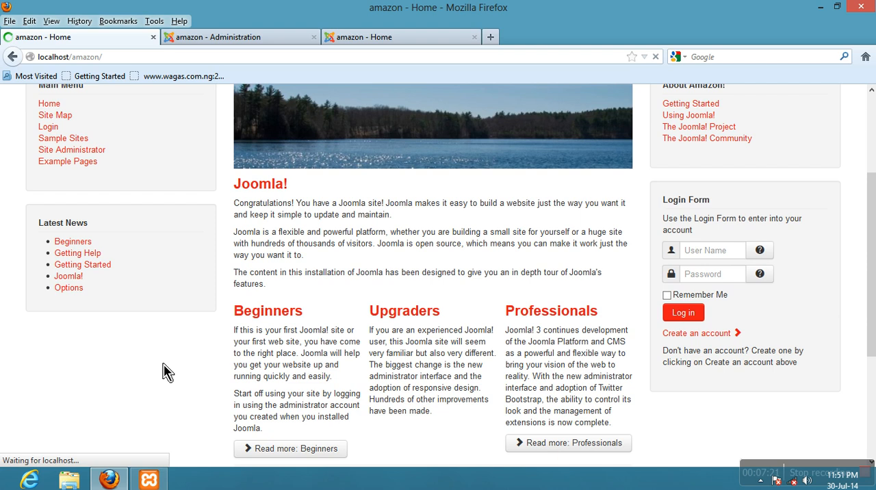
scroll(157, 366, "down", 5)
scroll(158, 366, "up", 9)
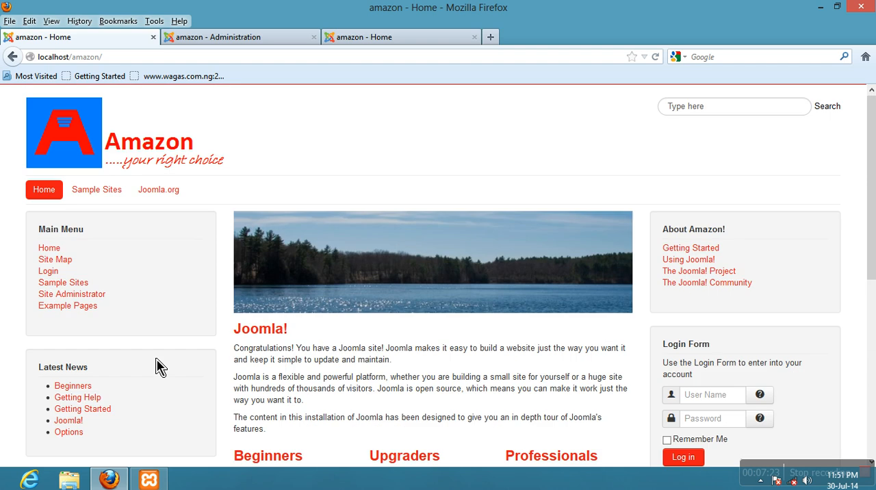
- Review the Random Image module's menu assignment, set it to display on all pages, and save the module
left_click(265, 47)
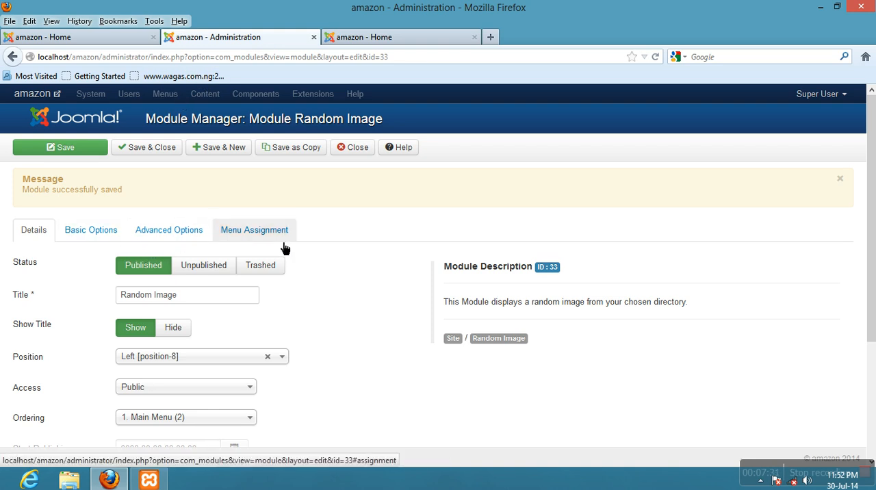
left_click(263, 236)
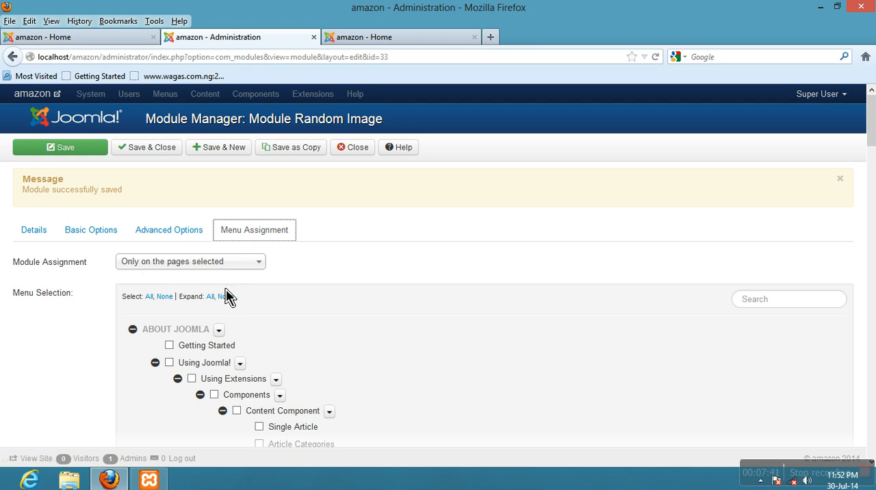
scroll(226, 294, "down", 6)
scroll(228, 296, "down", 10)
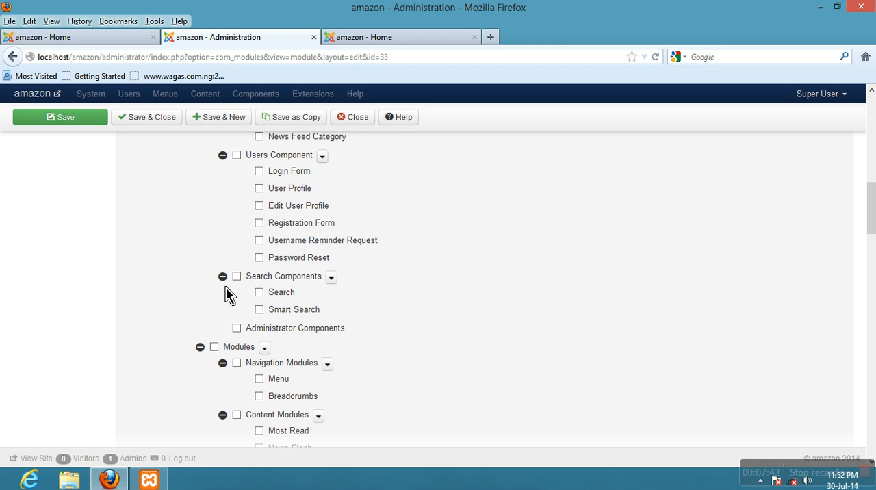
scroll(228, 295, "down", 10)
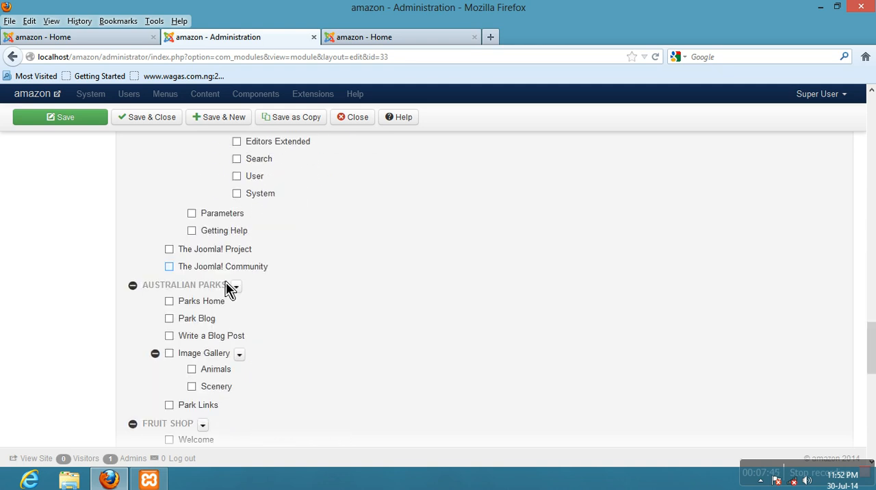
scroll(230, 286, "down", 5)
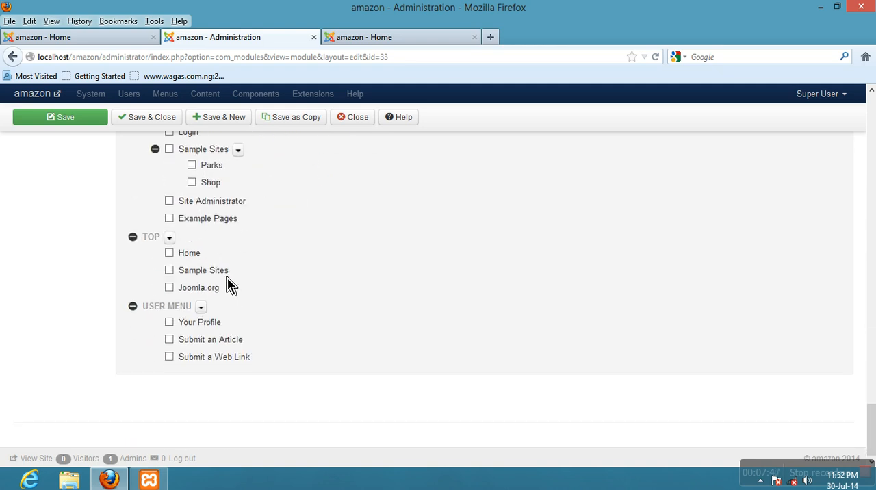
scroll(229, 286, "up", 15)
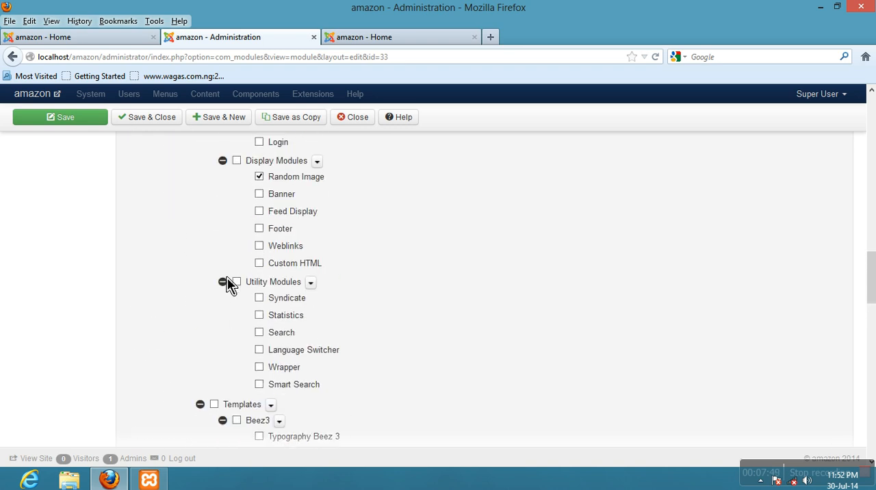
scroll(230, 286, "up", 15)
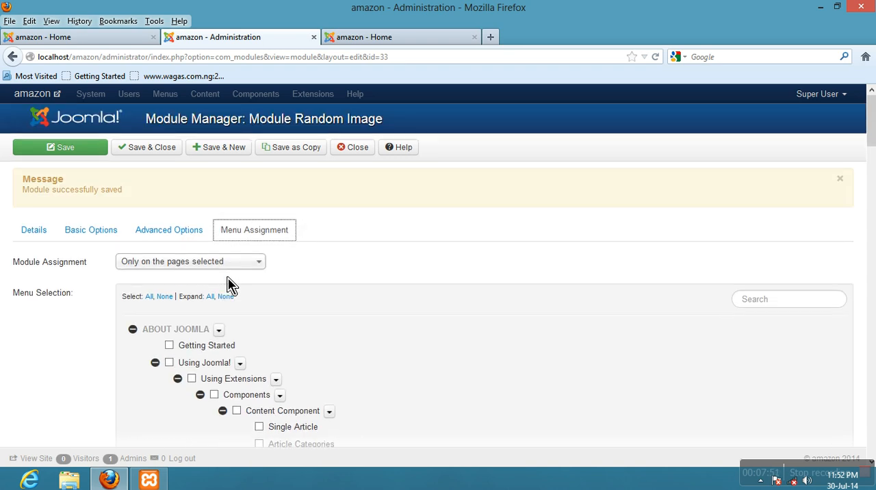
left_click(176, 263)
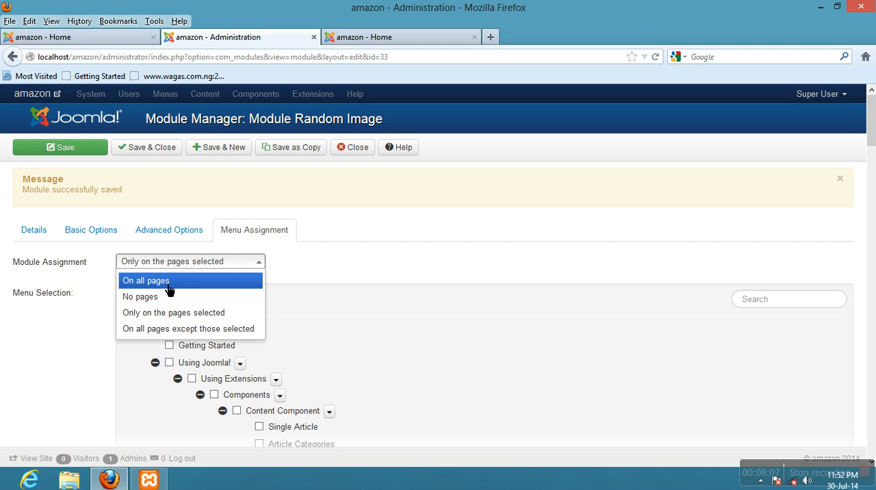
left_click(168, 287)
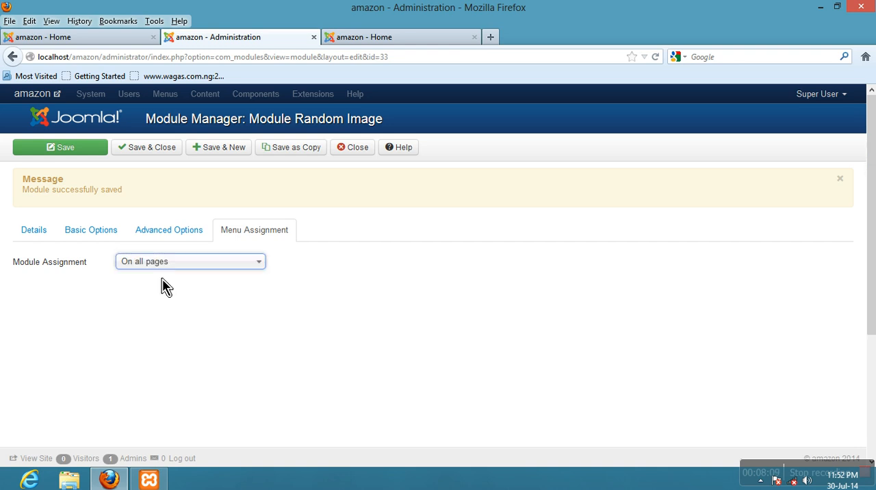
left_click(69, 152)
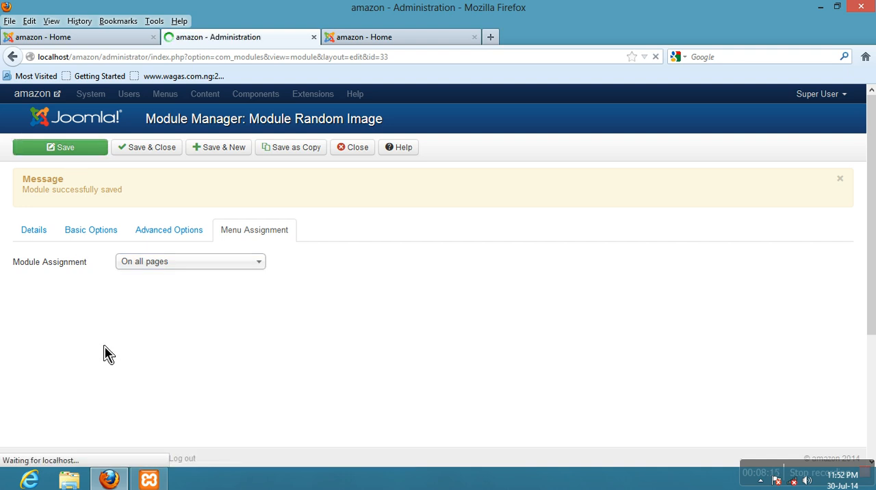
- Reload the amazon home page and inspect the Random Image module in the left column
left_click(90, 38)
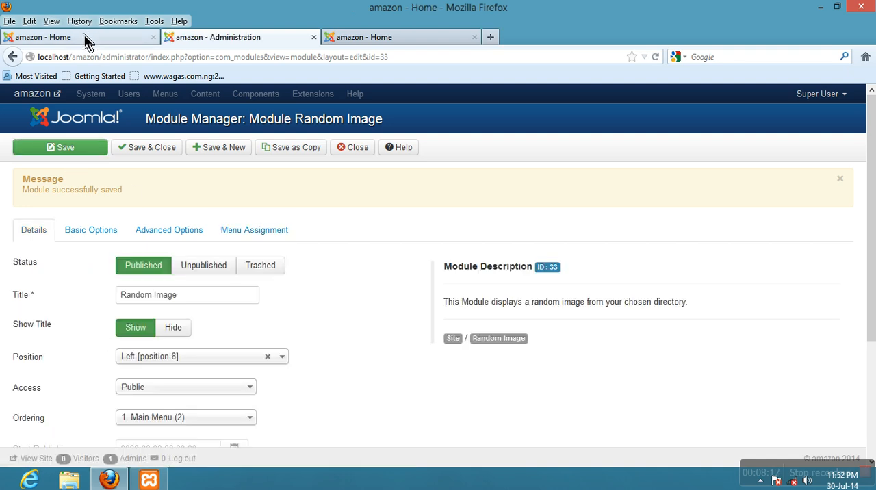
left_click(653, 58)
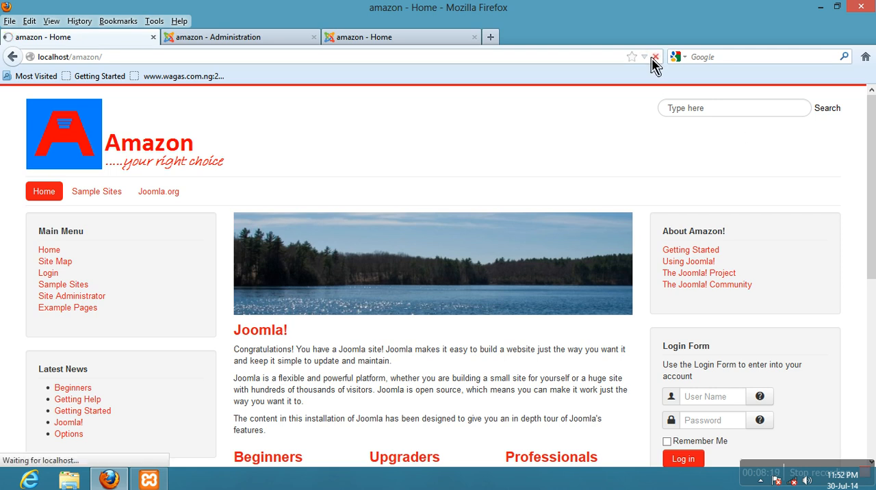
scroll(365, 169, "down", 2)
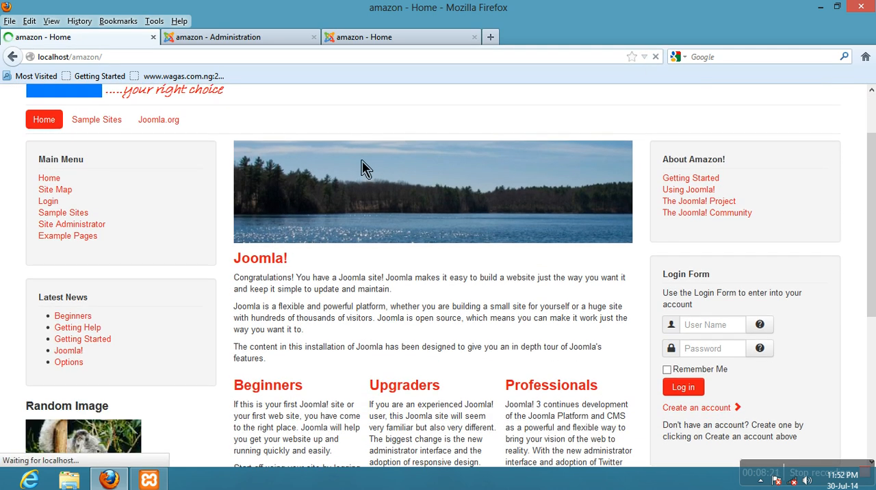
scroll(384, 168, "down", 4)
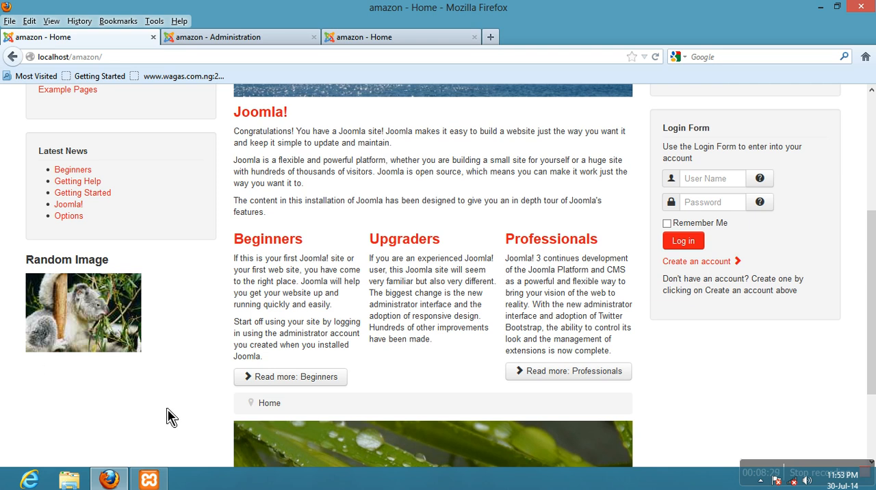
scroll(150, 390, "up", 5)
scroll(151, 390, "down", 4)
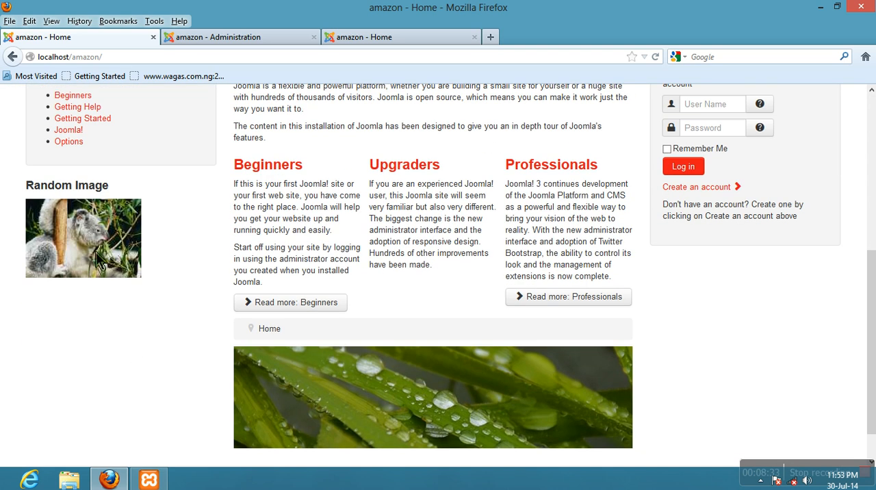
scroll(100, 264, "up", 1)
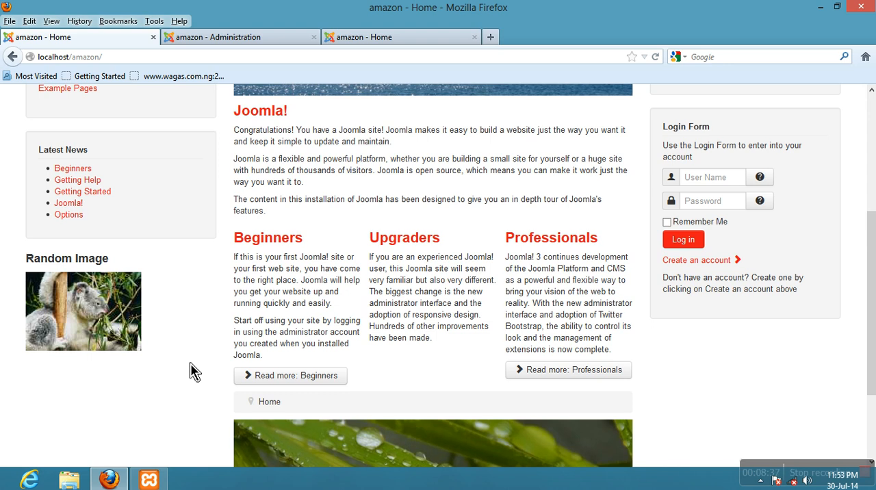
scroll(175, 373, "up", 3)
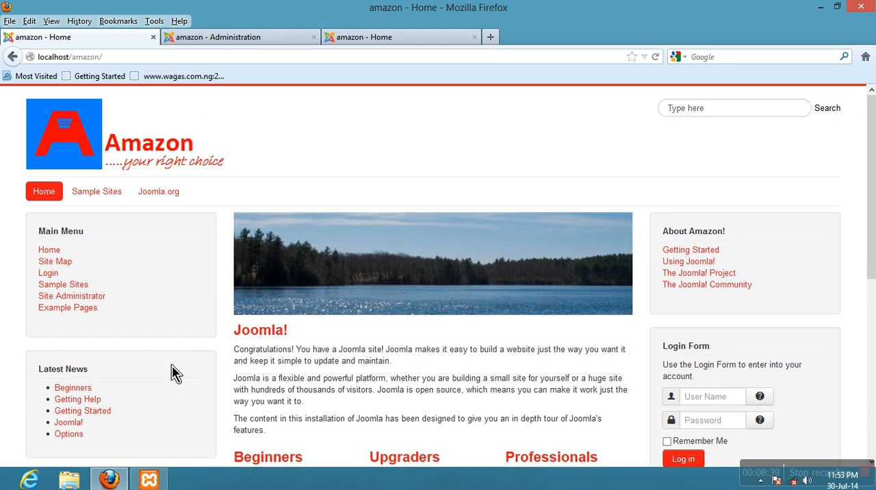
- Open the site's Sample Sites page and check the Random Image module there
left_click(107, 200)
scroll(108, 202, "down", 4)
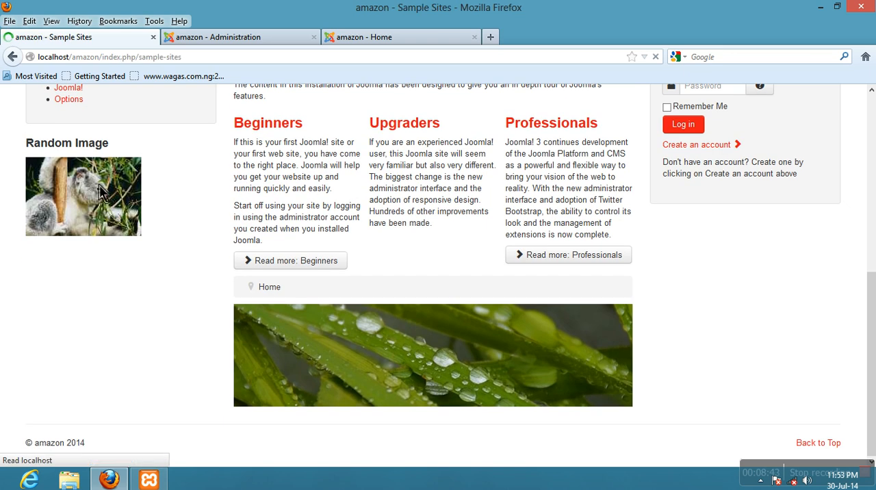
scroll(99, 286, "down", 3)
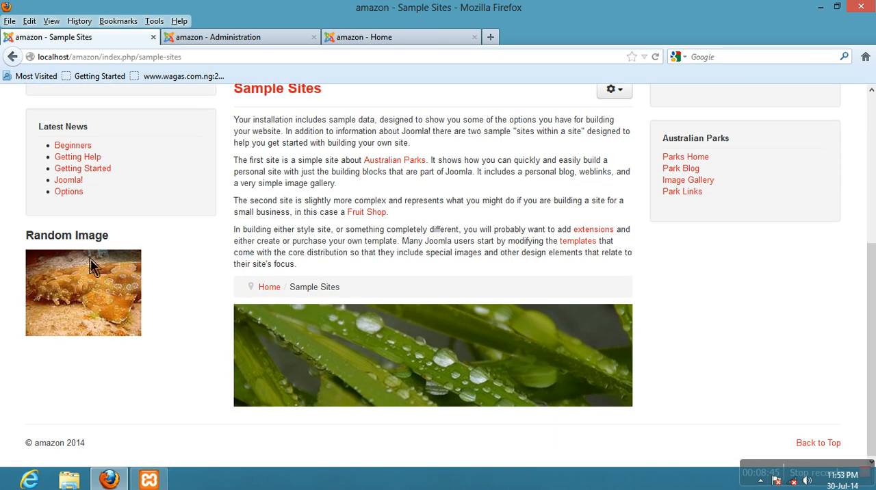
scroll(114, 314, "up", 3)
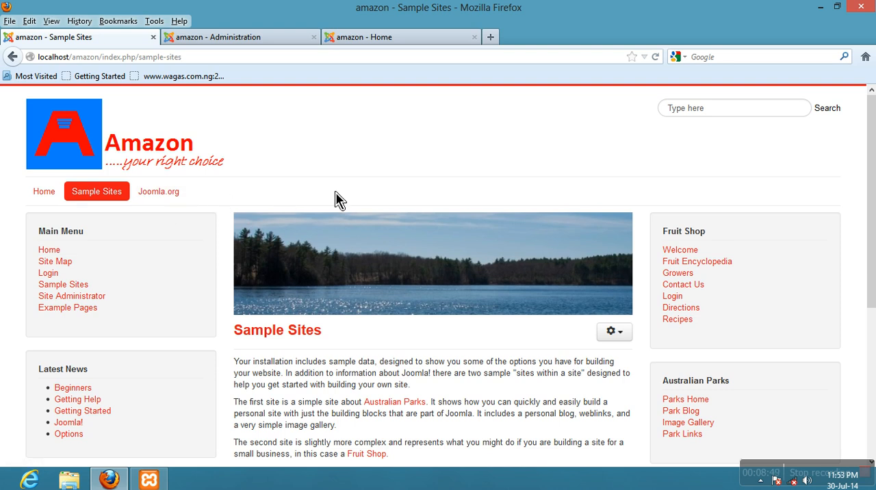
scroll(181, 211, "down", 3)
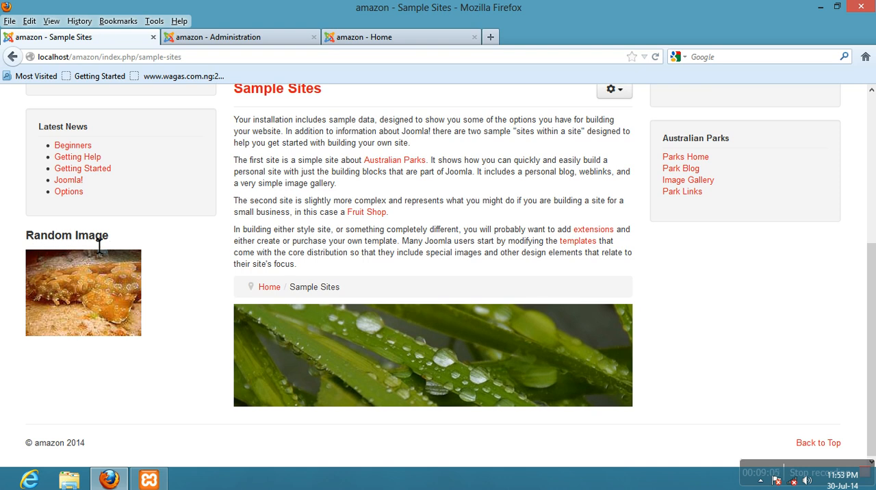
- Hide the Random Image module's title, save the module, and reload the Sample Sites page to check it
left_click(193, 39)
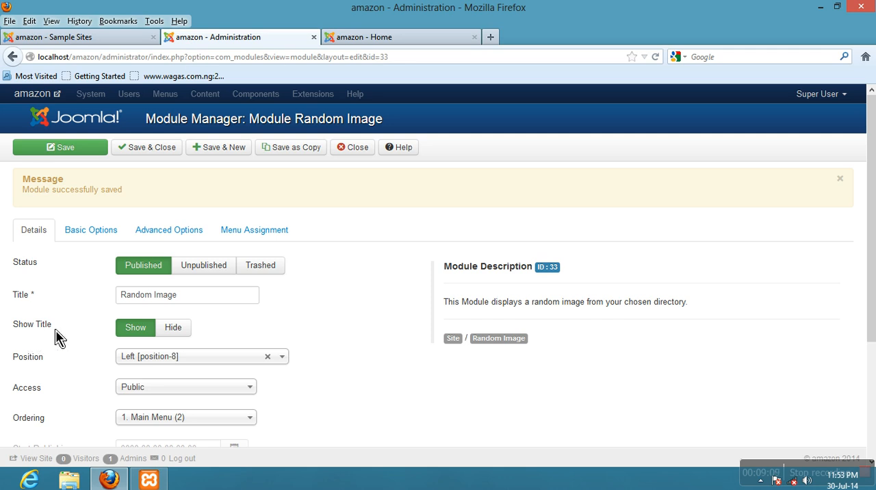
left_click(185, 331)
left_click(36, 151)
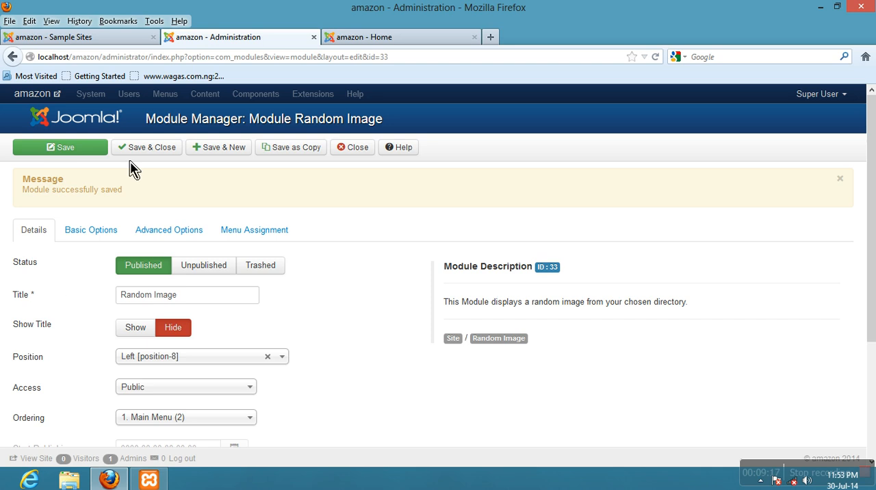
left_click(102, 39)
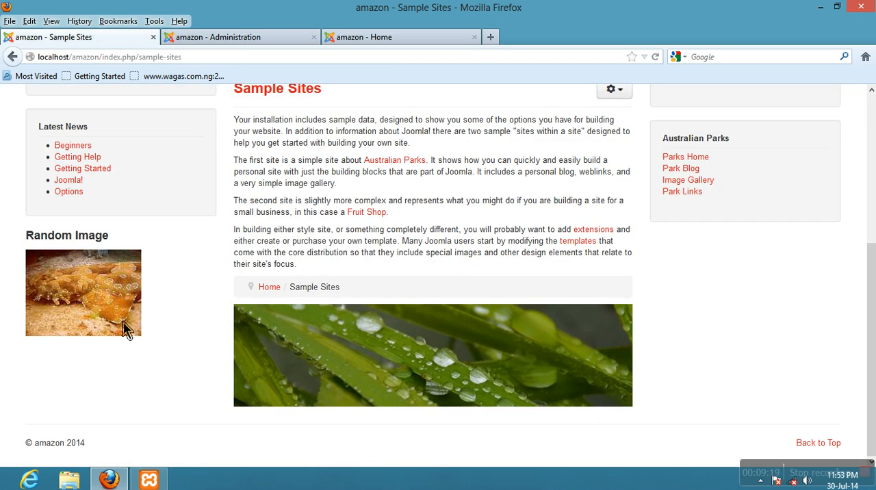
left_click(655, 57)
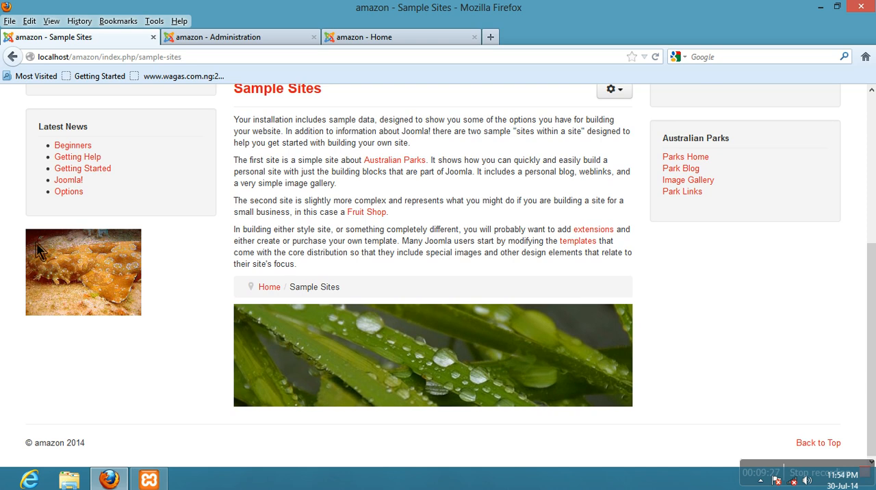
- Review the Random Image module's details and its basic options for image type, folder, link, width and height
left_click(184, 38)
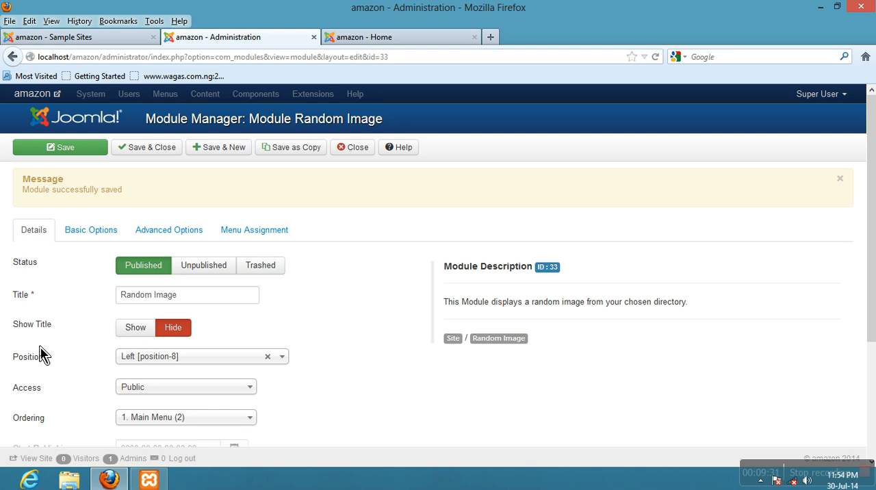
scroll(58, 336, "down", 2)
scroll(58, 335, "down", 2)
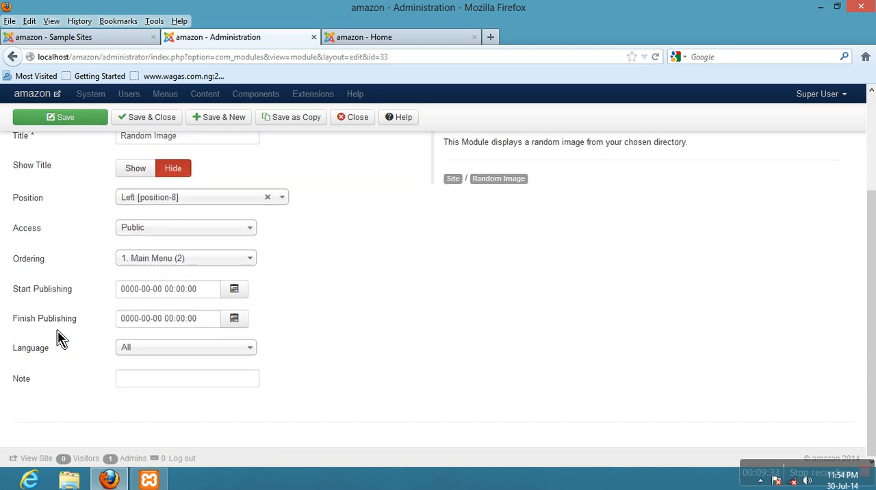
scroll(59, 336, "up", 3)
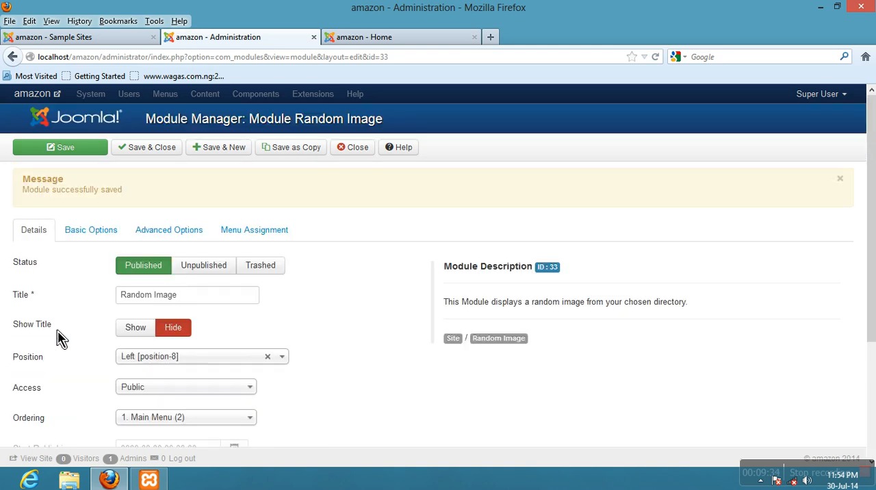
left_click(84, 233)
mouse_move(42, 271)
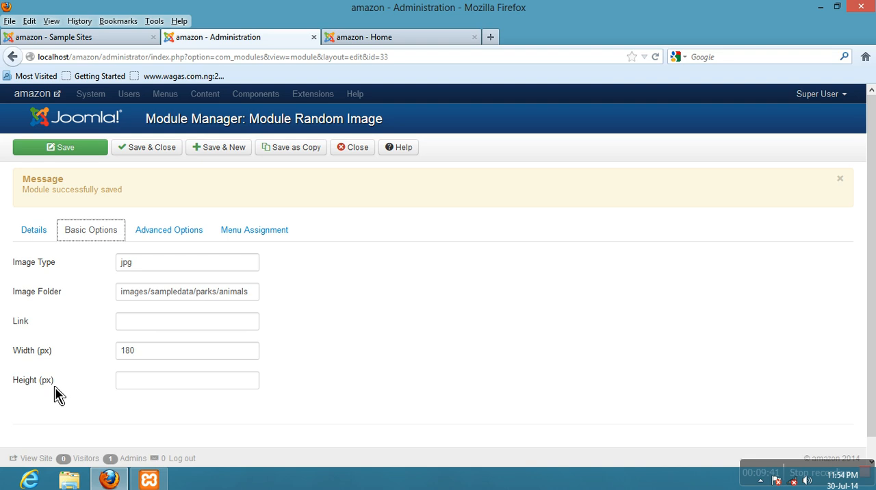
left_click(167, 301)
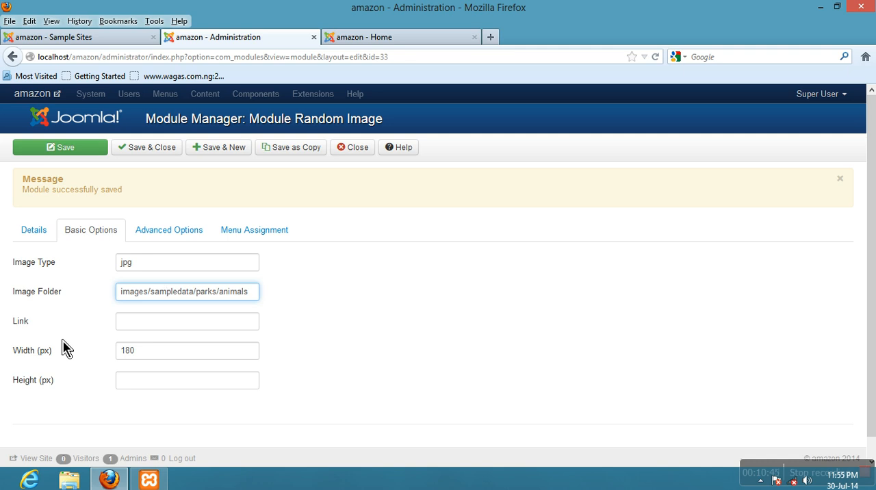
mouse_move(48, 295)
mouse_move(35, 358)
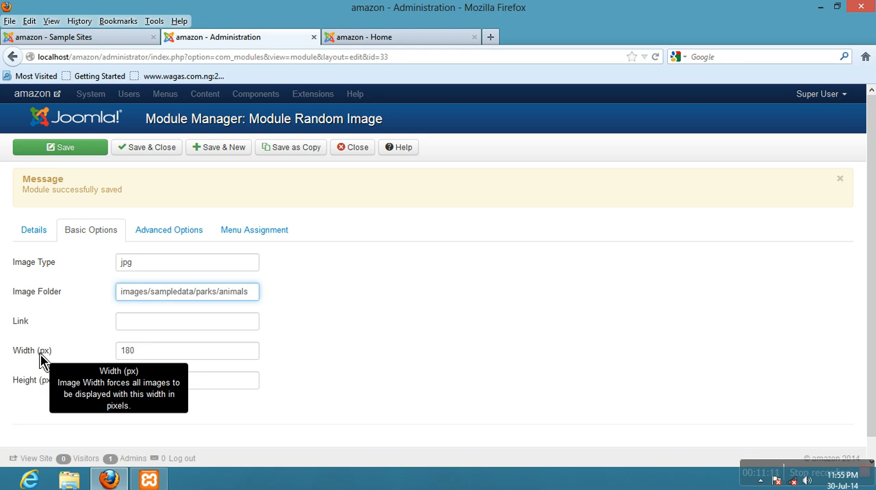
mouse_move(35, 387)
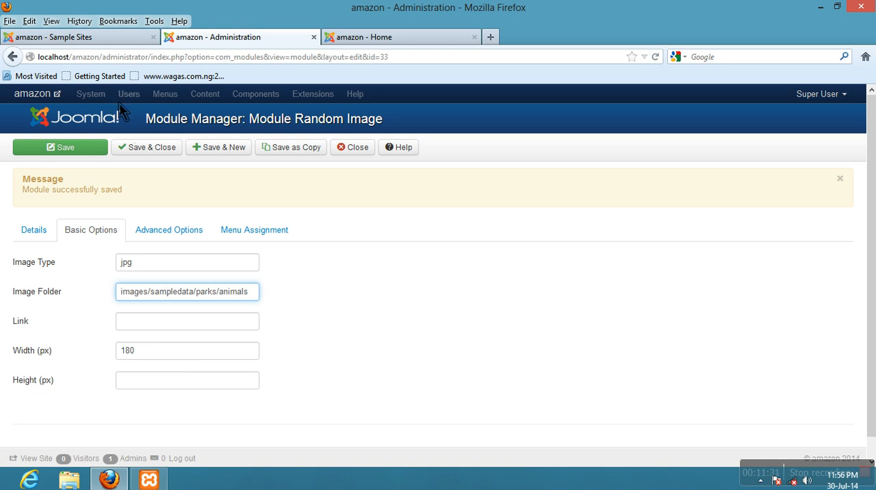
- Check the Random Image module on the Sample Sites page, set its image width to 220 px, and save the module
left_click(129, 41)
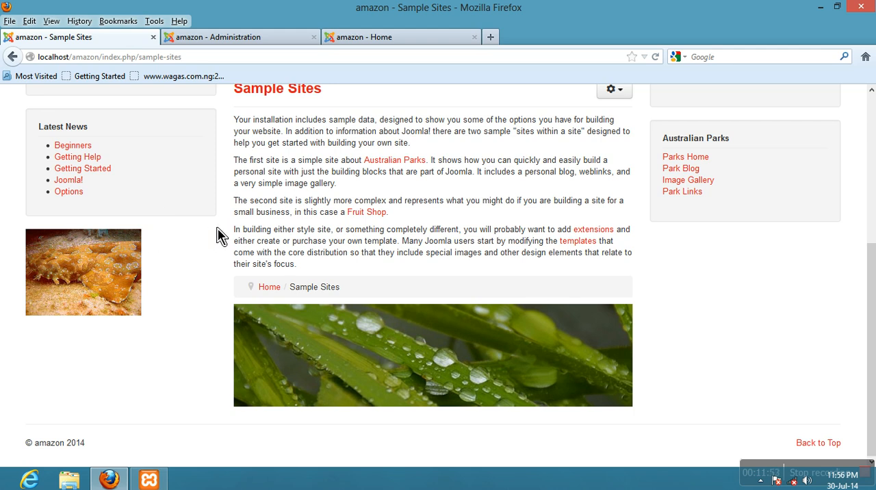
left_click(200, 49)
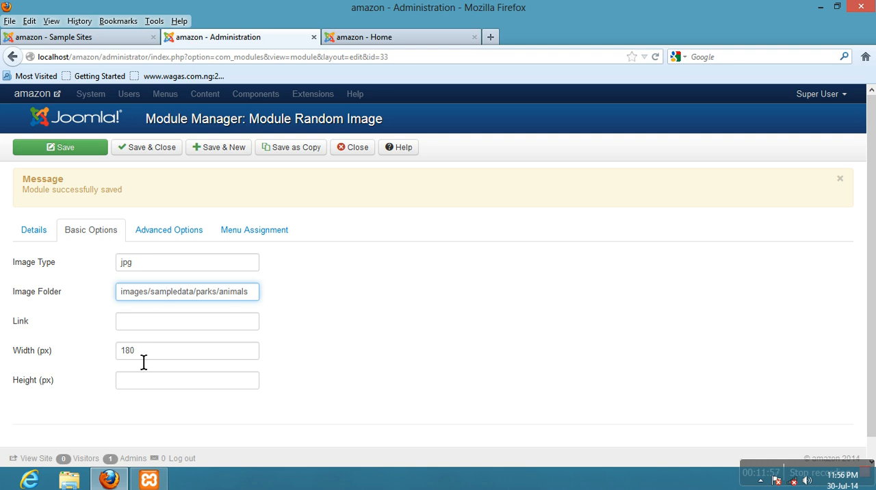
left_click_drag(146, 363, 121, 363)
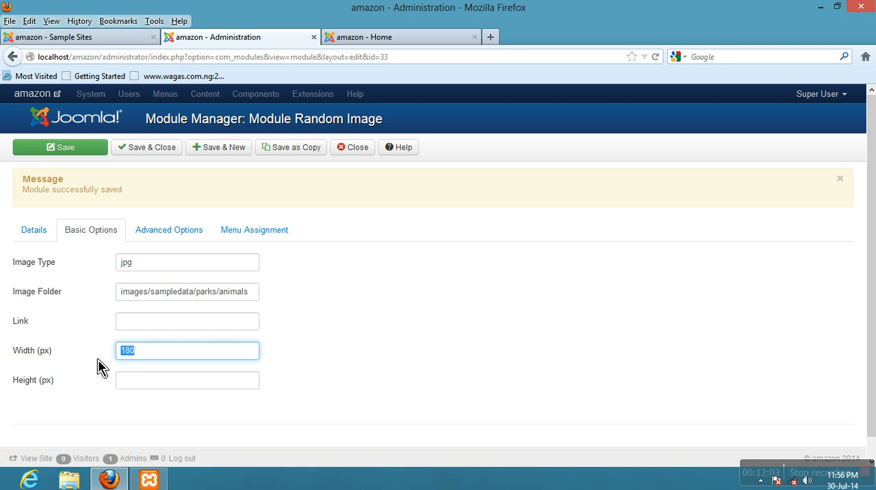
type("220")
left_click(66, 152)
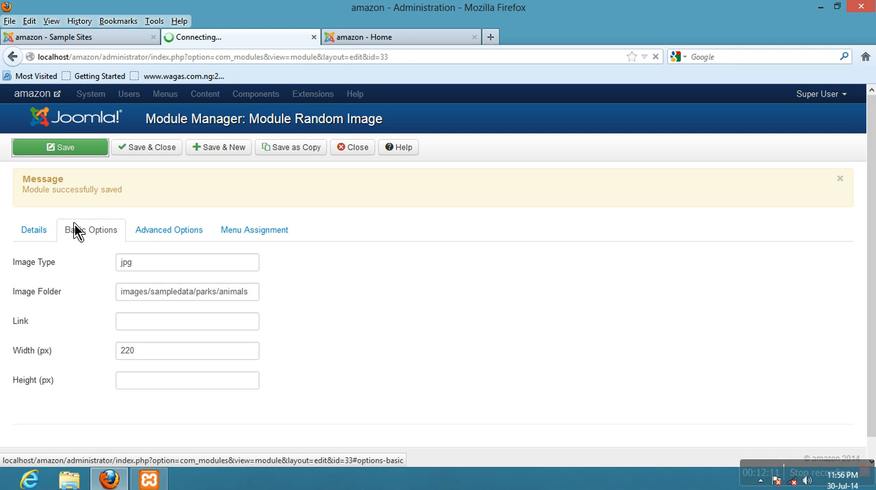
- Reload the Sample Sites page repeatedly to check the random image at the 220 px width setting
left_click(98, 43)
left_click(655, 57)
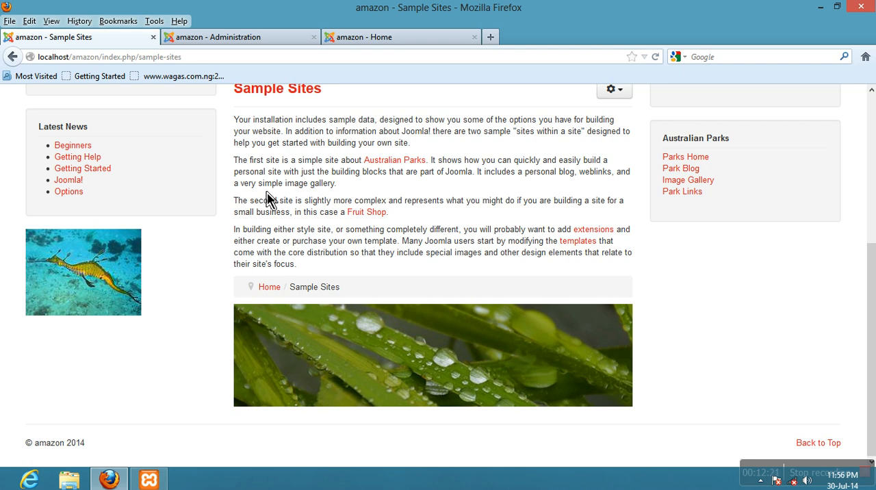
left_click(659, 58)
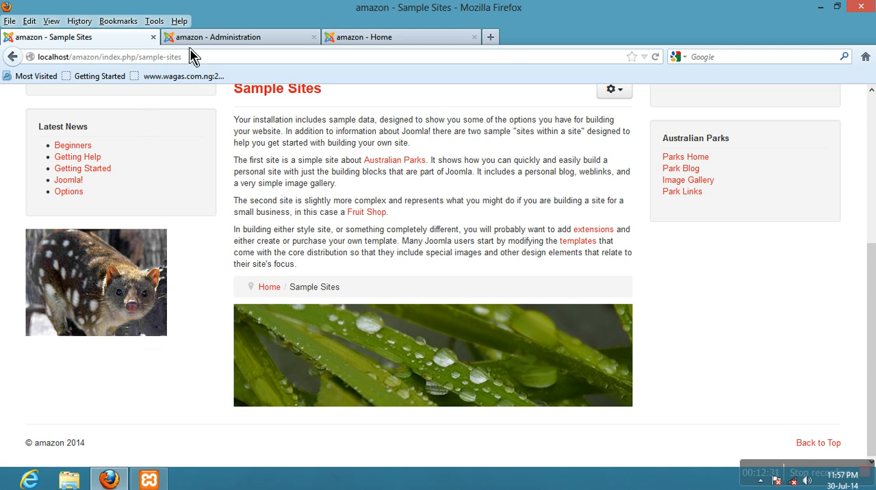
- Set the Random Image module's width to 280 px in its basic options and save the module
left_click(225, 40)
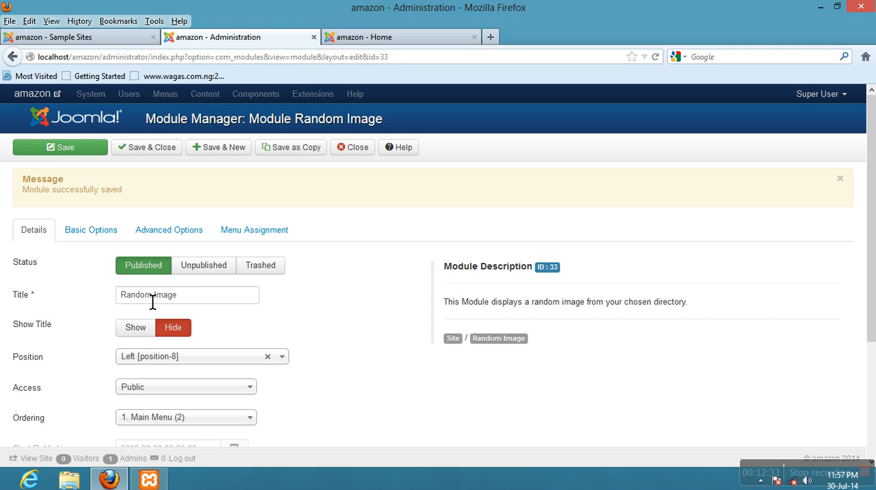
scroll(152, 302, "down", 2)
scroll(152, 302, "up", 2)
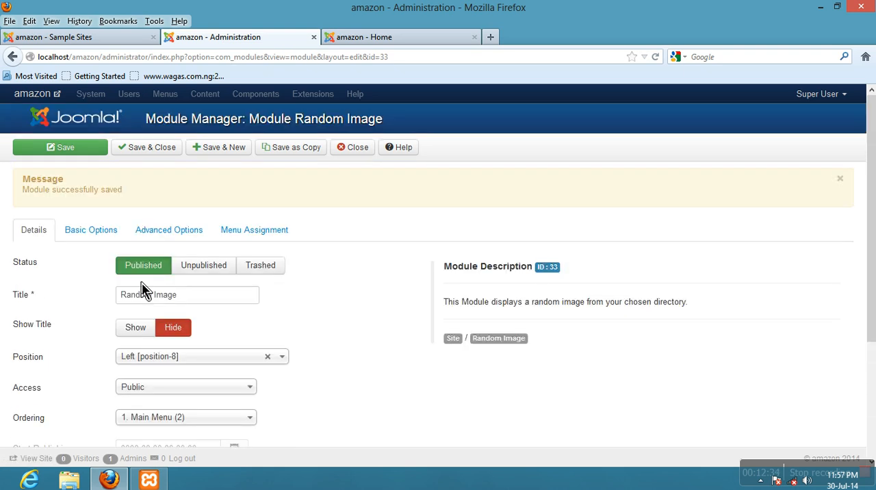
left_click(110, 238)
left_click_drag(146, 357, 106, 357)
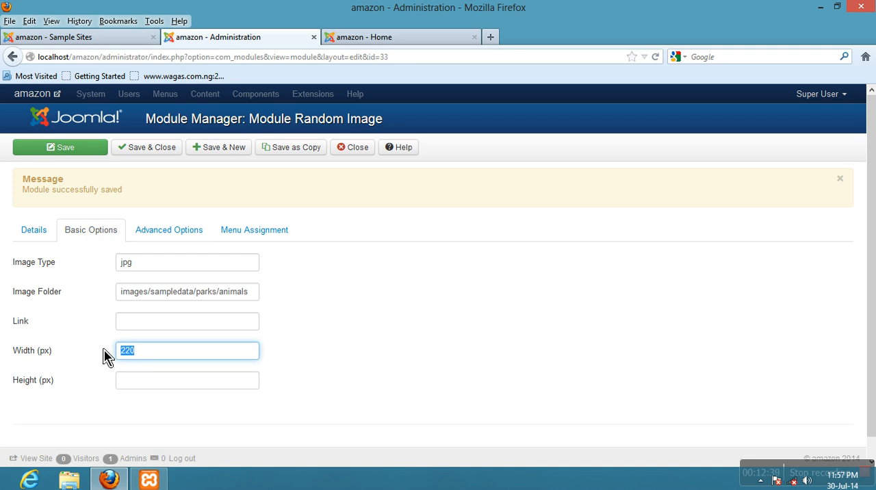
type("28")
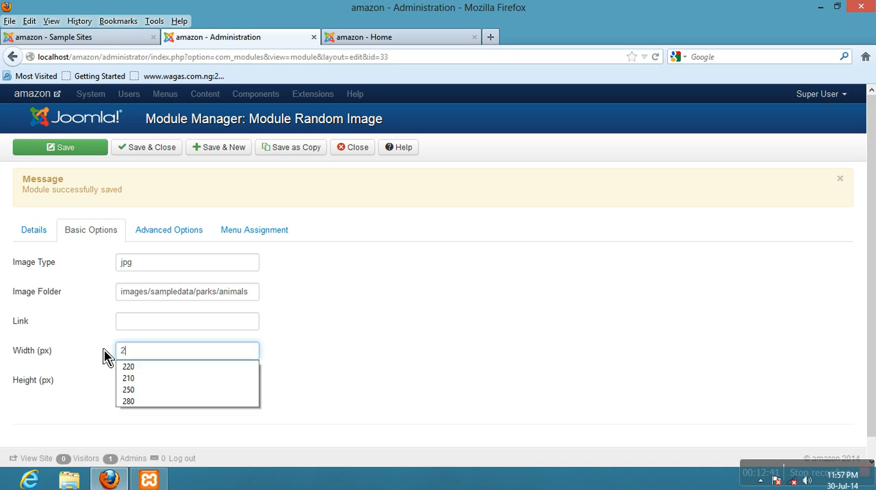
left_click(106, 356)
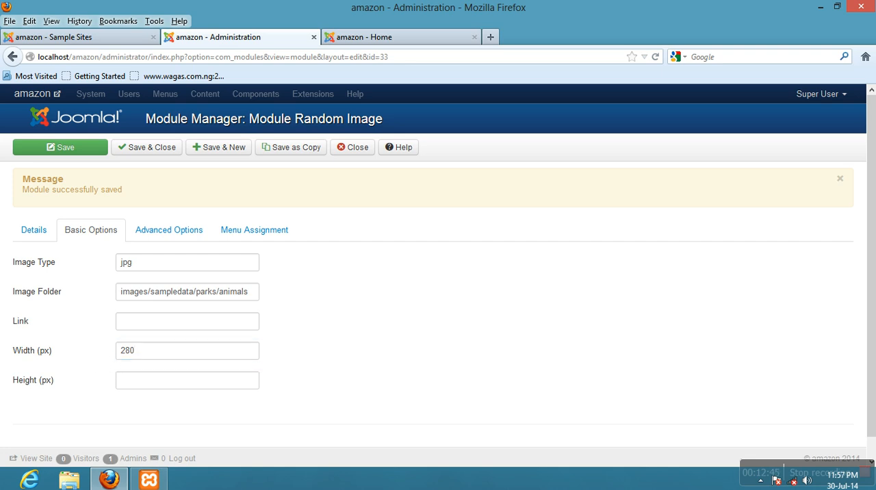
left_click(83, 164)
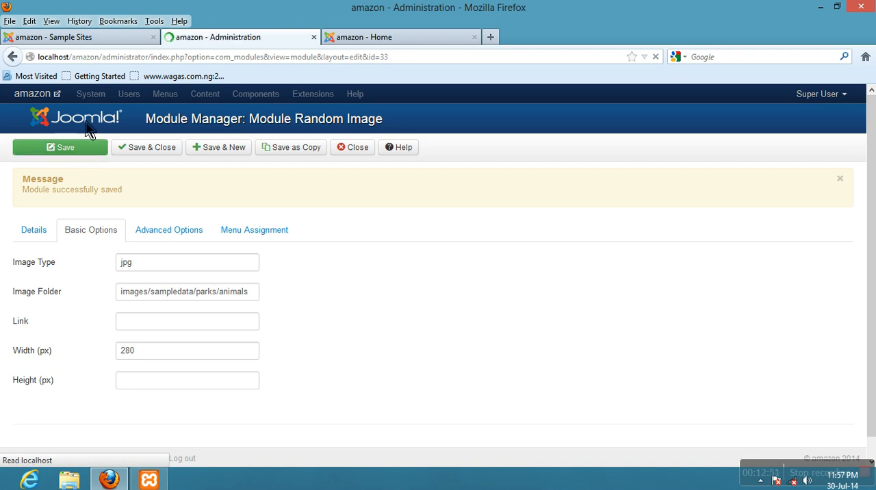
- Reload the Sample Sites page repeatedly to check the random image at the 280 px width setting
left_click(102, 38)
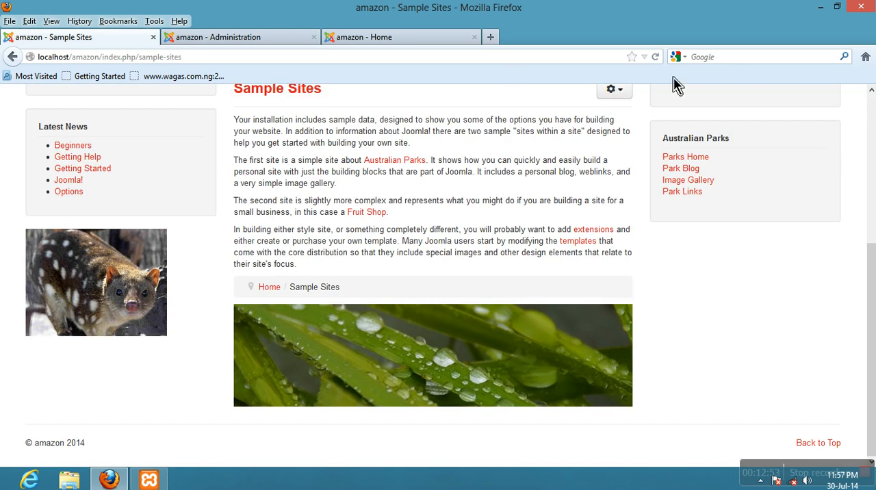
left_click(655, 56)
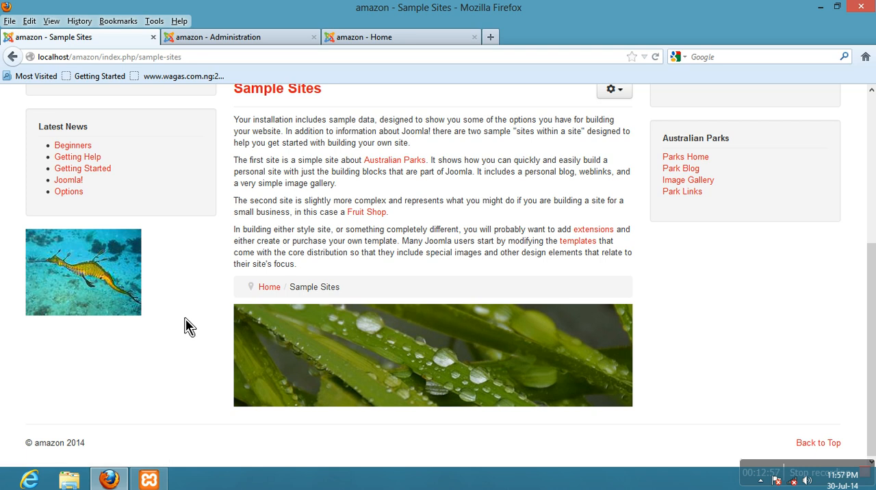
left_click(660, 58)
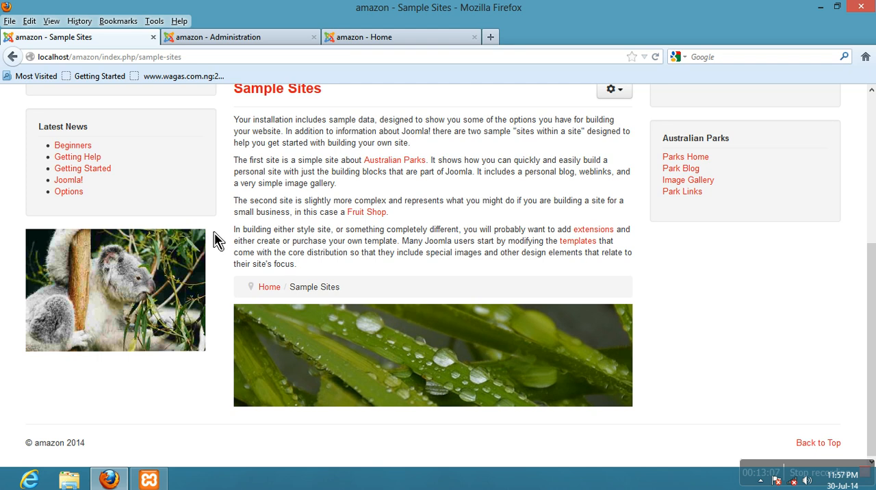
- Set the Random Image module's width to 300 px in its basic options and save the module
left_click(227, 46)
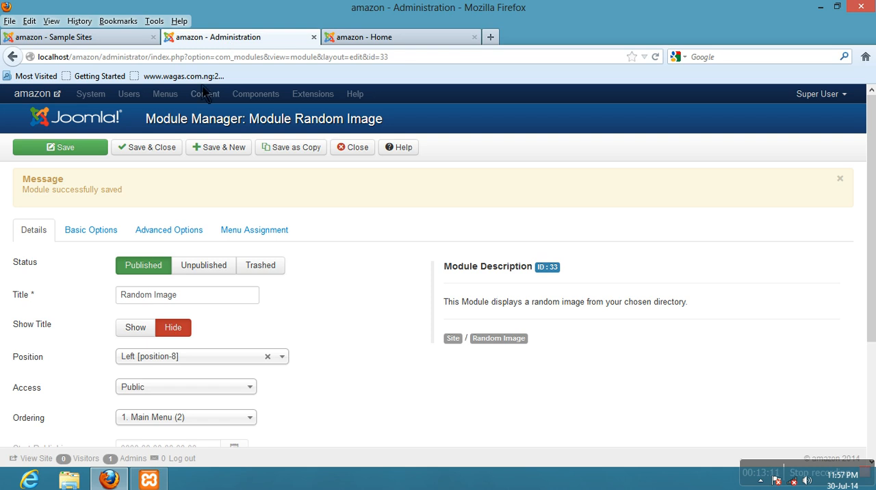
left_click(114, 243)
scroll(114, 243, "down", 1)
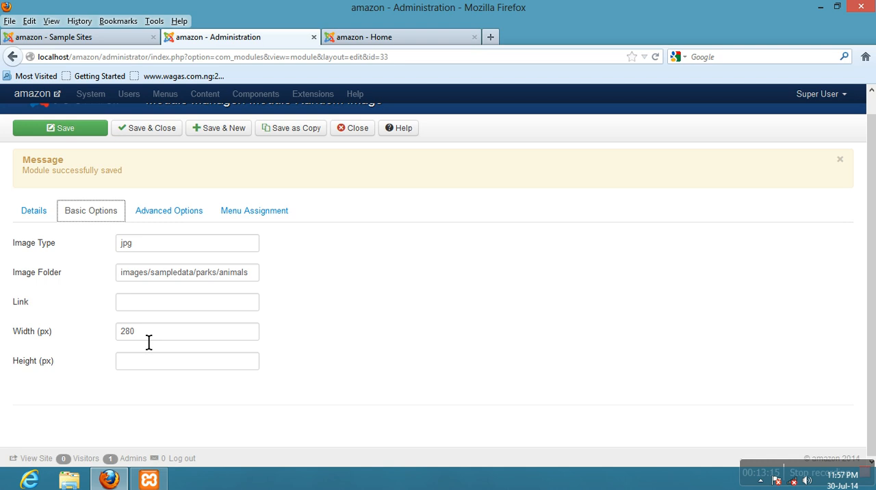
left_click_drag(148, 342, 112, 340)
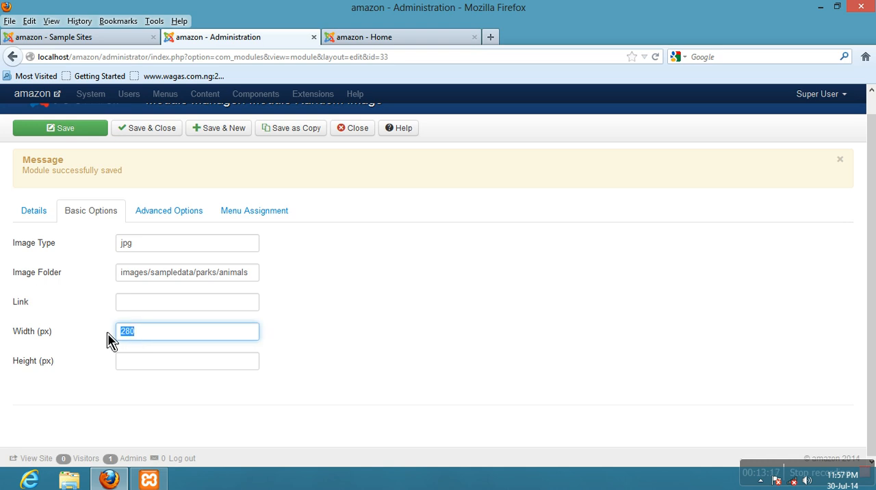
type("300")
left_click(76, 131)
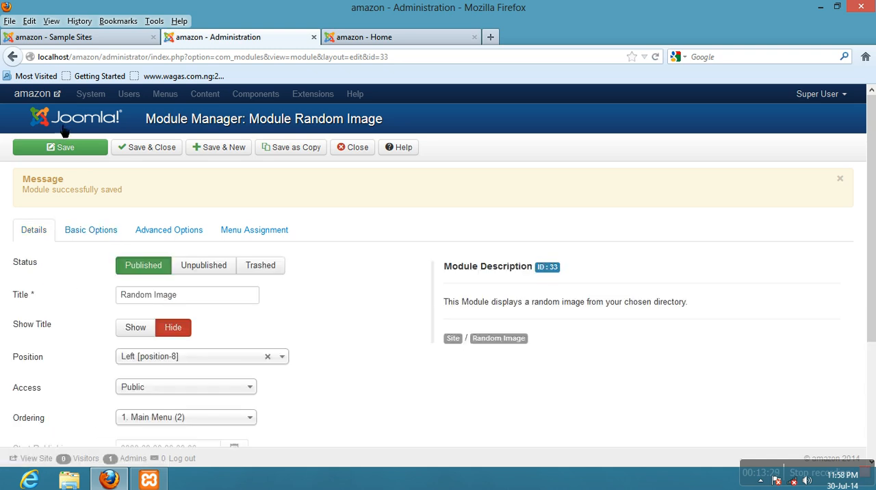
- Reload the Sample Sites page several times and compare the random image's width with the modules in the left column
left_click(72, 41)
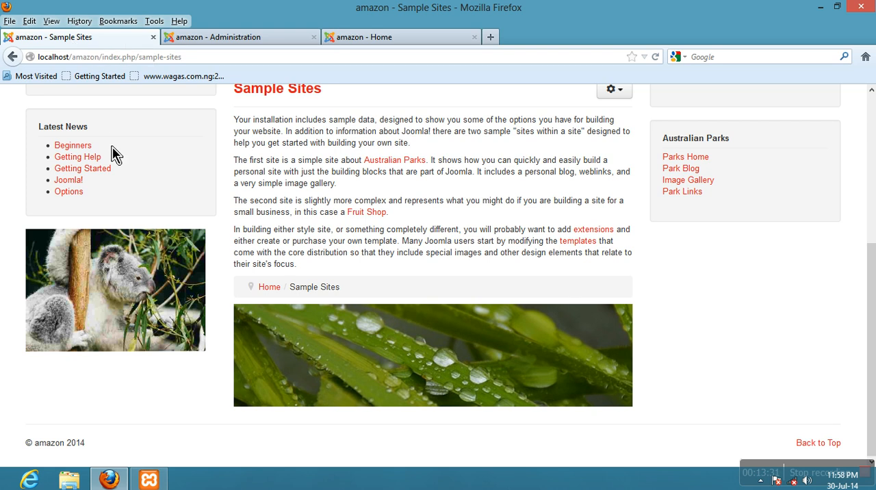
scroll(112, 147, "up", 5)
left_click(656, 57)
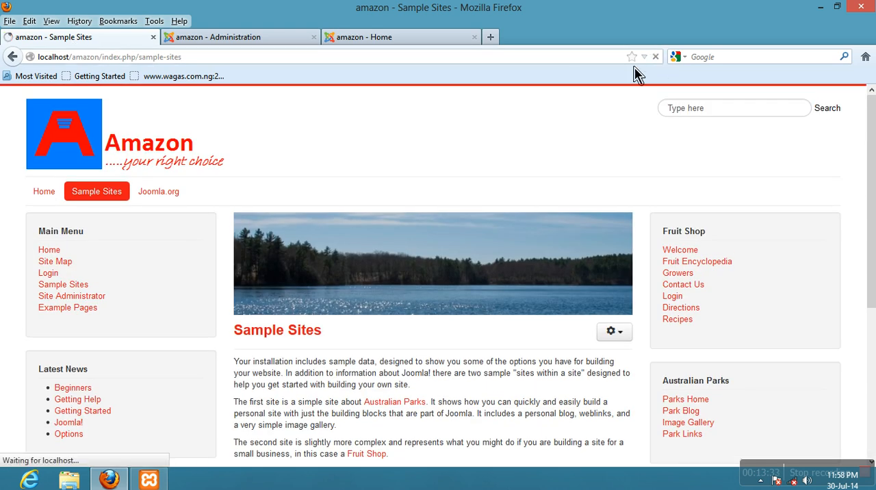
scroll(265, 217, "down", 5)
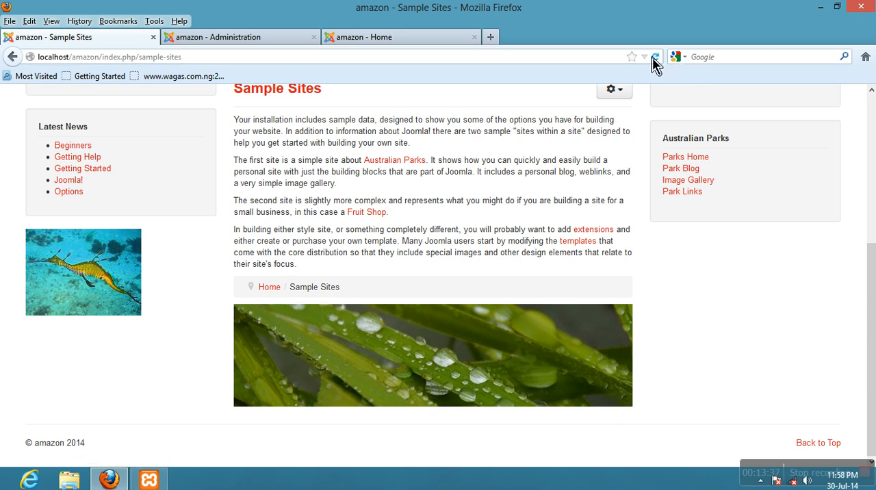
left_click(655, 59)
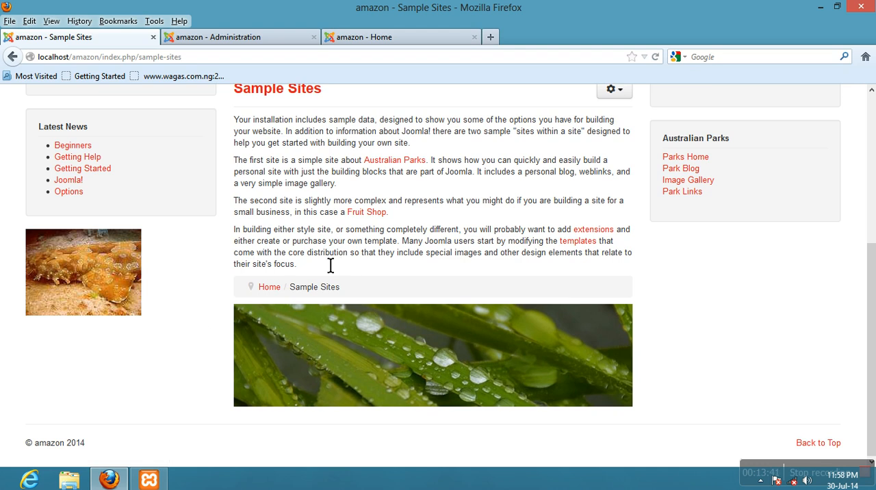
left_click(655, 57)
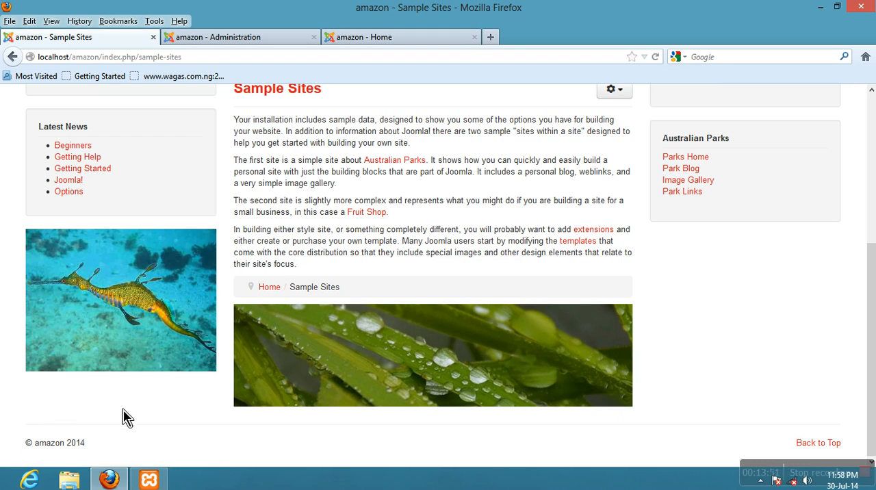
scroll(122, 418, "up", 5)
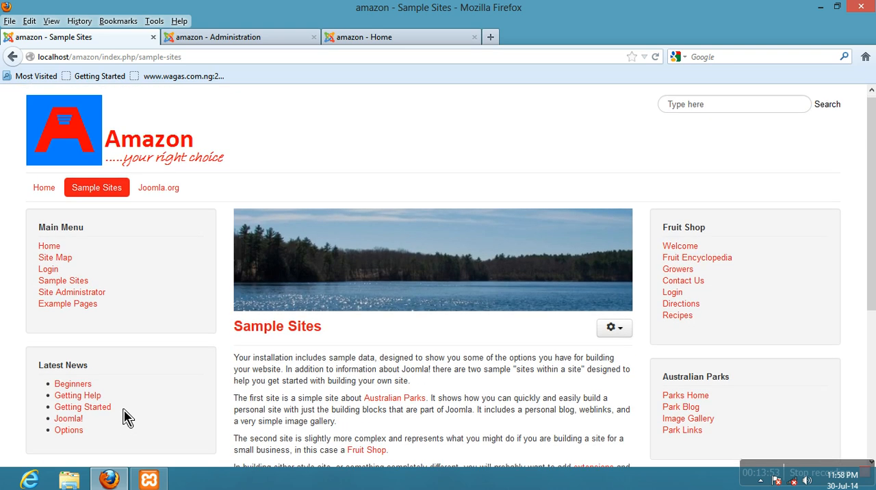
scroll(127, 418, "down", 5)
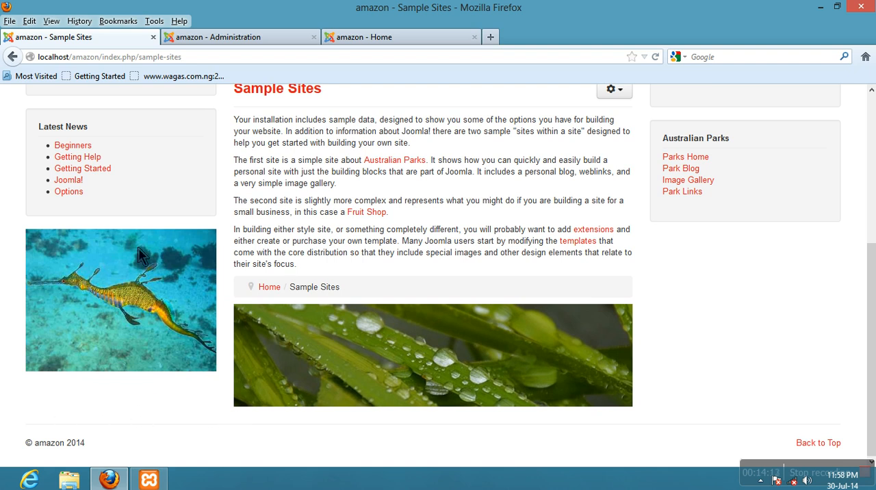
- Set the Random Image module's height to 300 px in its basic options and save the module
left_click(241, 40)
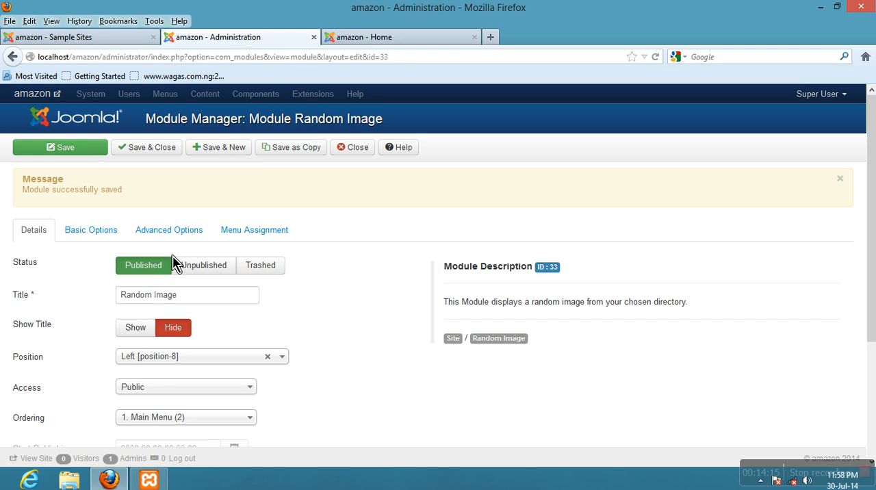
left_click(113, 234)
scroll(112, 234, "down", 1)
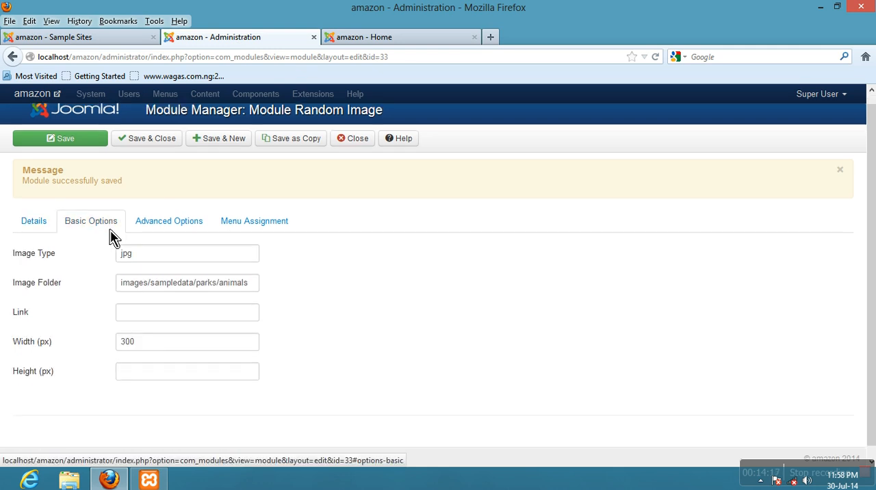
left_click(133, 369)
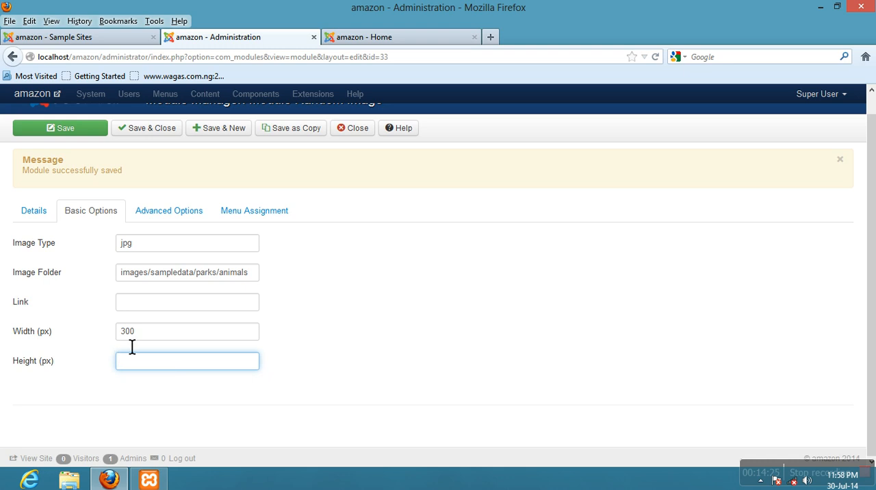
left_click(89, 37)
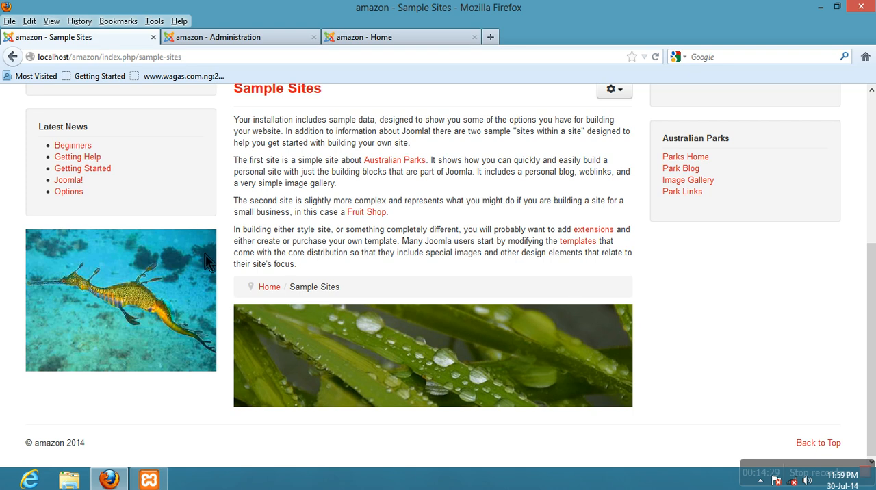
left_click(186, 40)
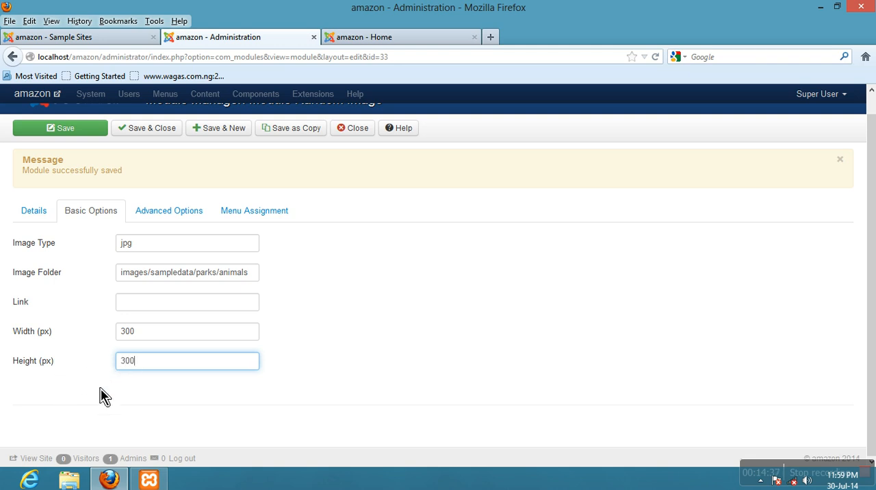
left_click(64, 135)
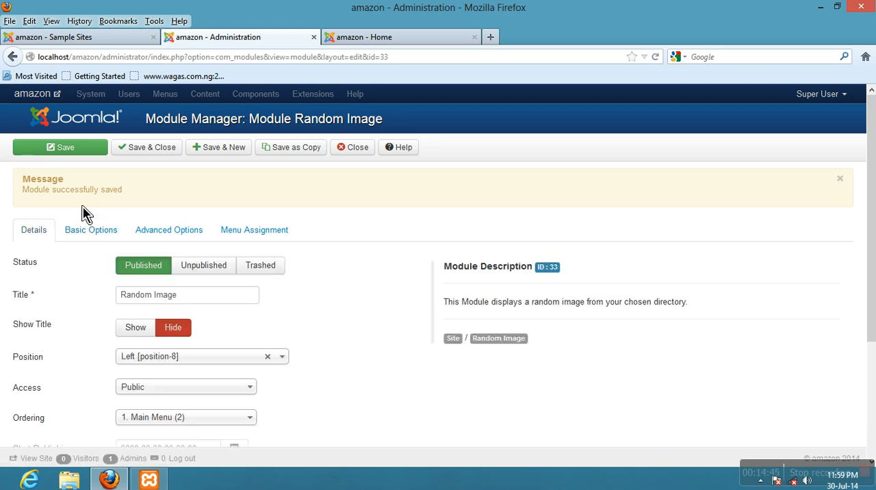
- Reload the Sample Sites page repeatedly to check the random image with the 300 px height setting
left_click(62, 43)
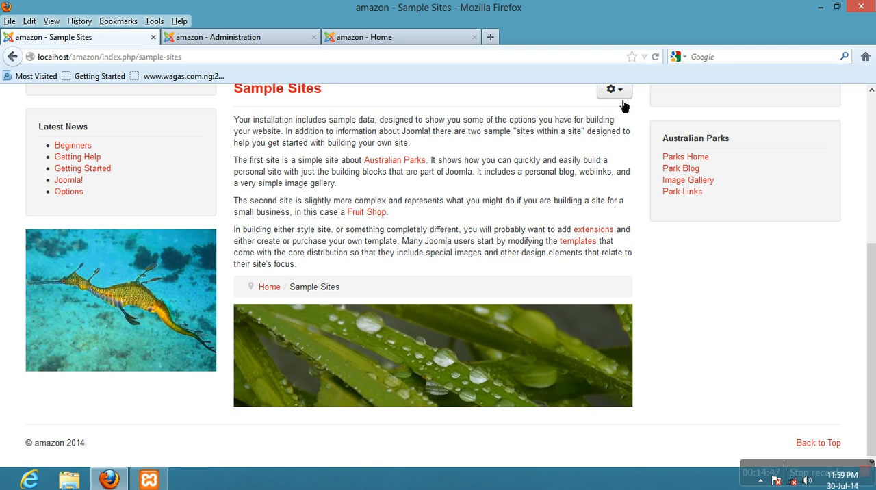
left_click(657, 58)
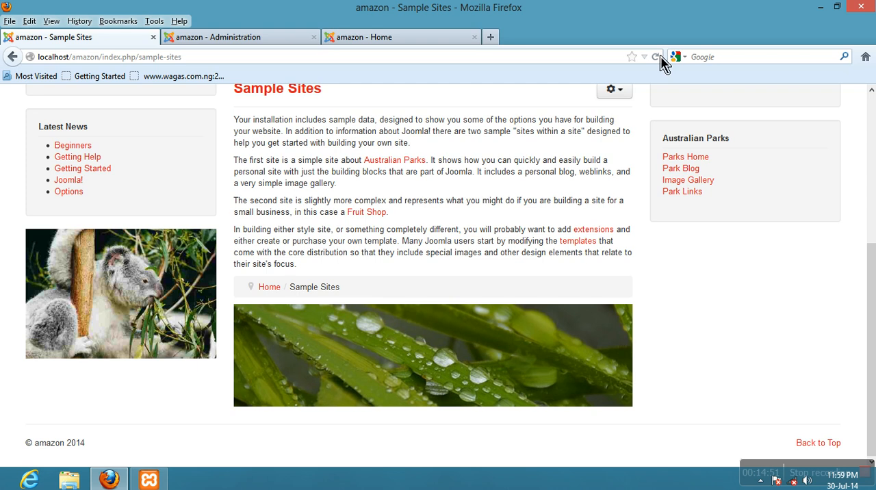
left_click(656, 58)
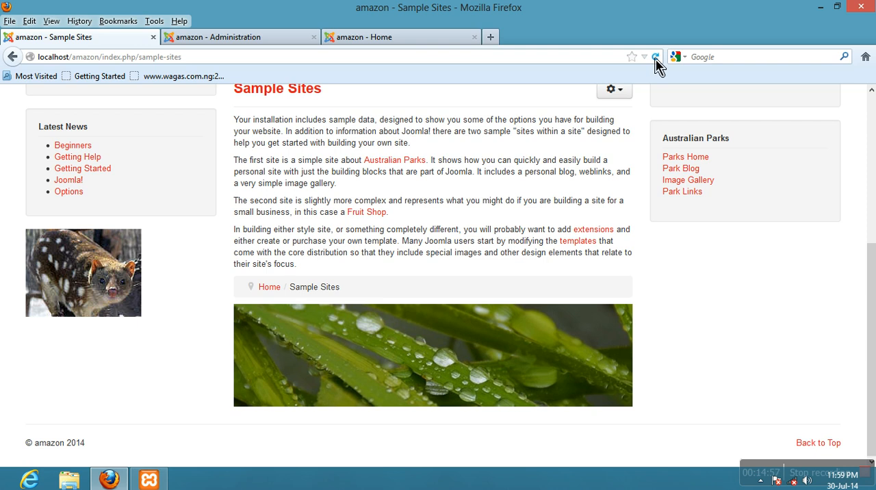
- Reload the Sample Sites page two more times and compare the sizes of the different random images
left_click(656, 59)
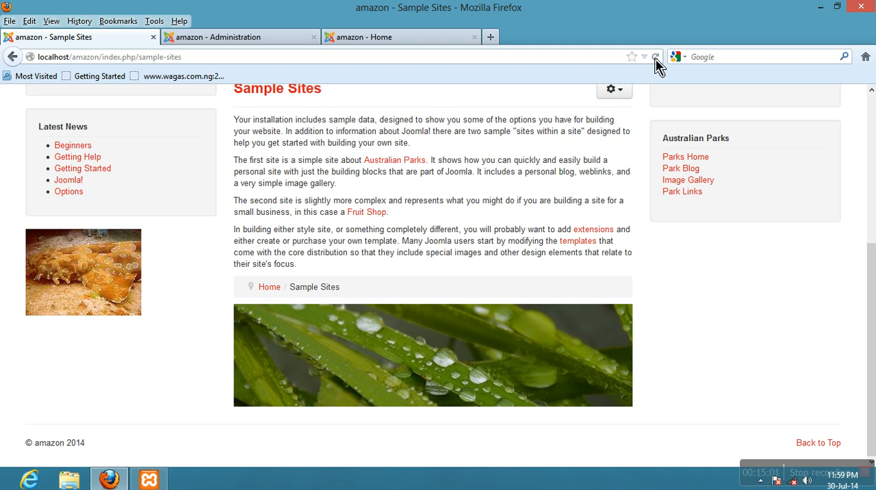
left_click(656, 59)
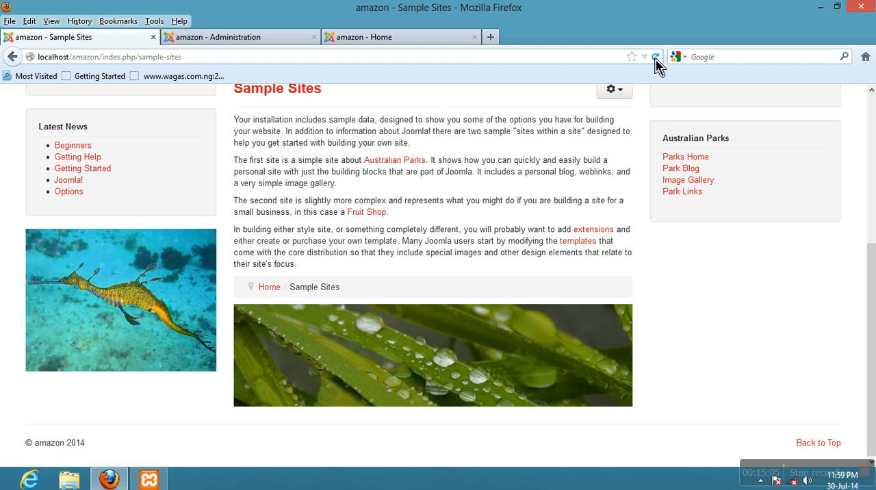
scroll(150, 333, "up", 5)
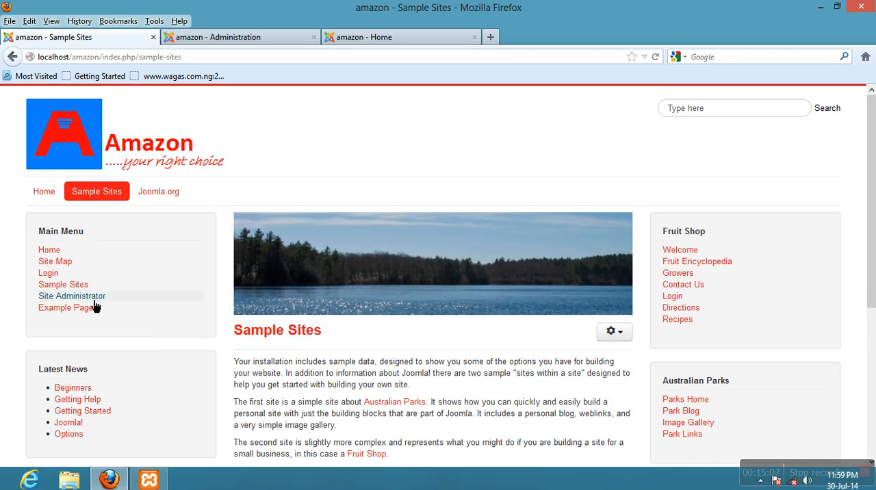
- Open the site's Home page and examine the random image below the Latest News module
left_click(52, 197)
scroll(130, 291, "down", 5)
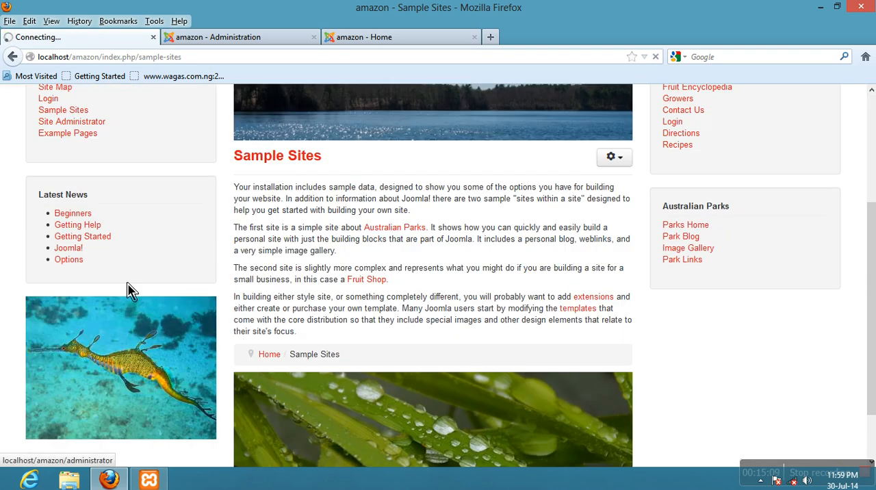
scroll(130, 291, "down", 2)
scroll(133, 385, "down", 5)
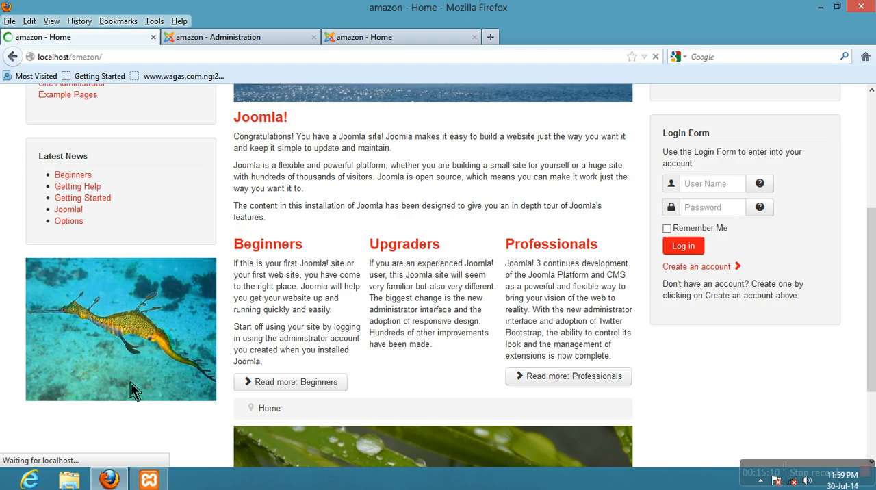
scroll(133, 390, "down", 3)
scroll(133, 391, "up", 8)
scroll(133, 389, "down", 8)
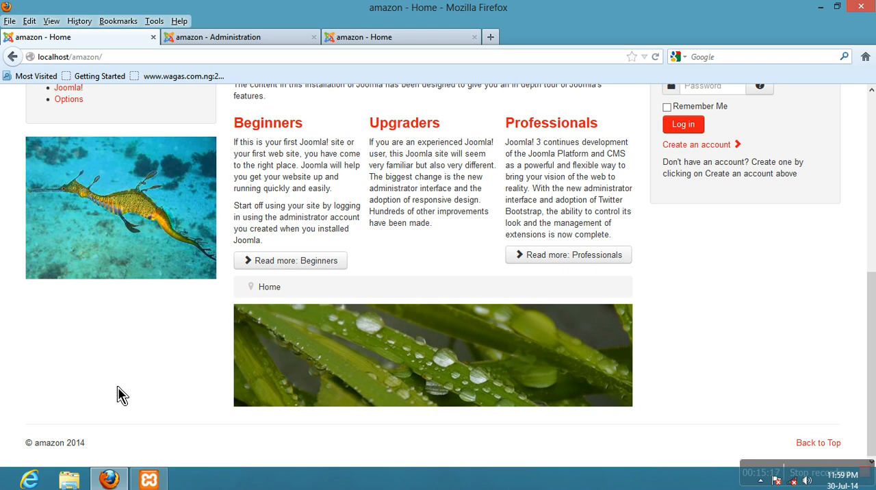
scroll(126, 318, "up", 7)
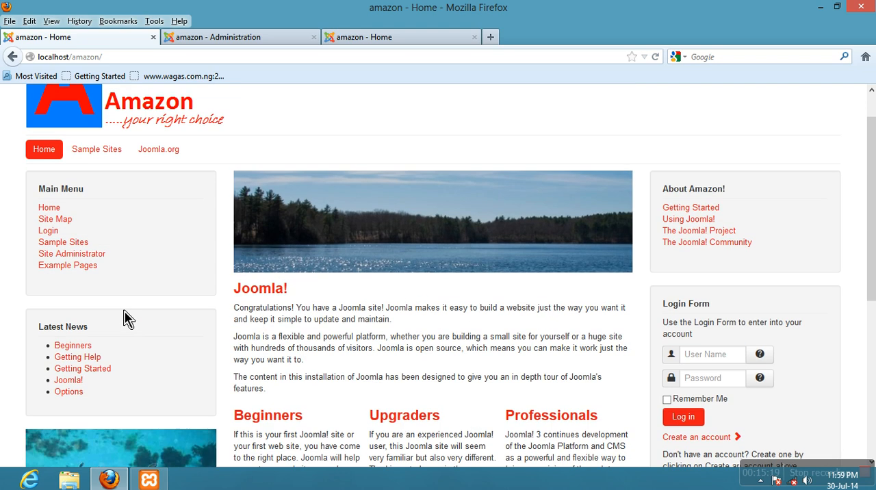
scroll(127, 318, "up", 1)
scroll(127, 318, "down", 8)
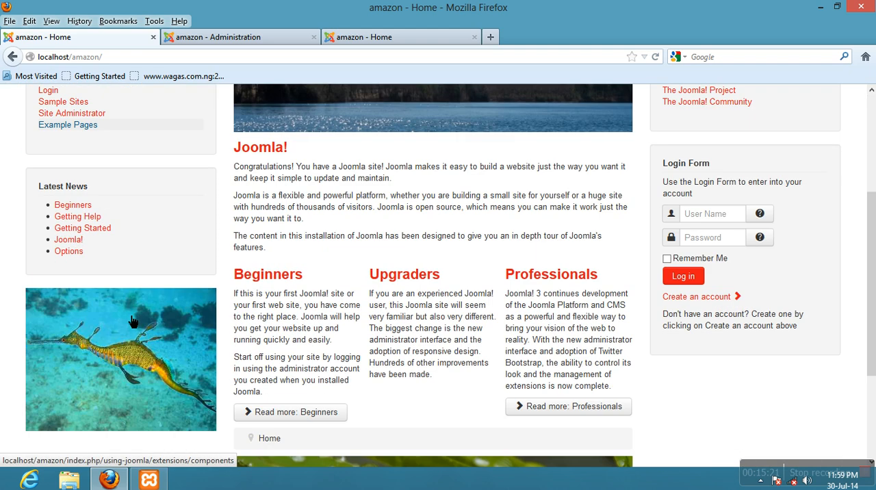
scroll(127, 319, "up", 8)
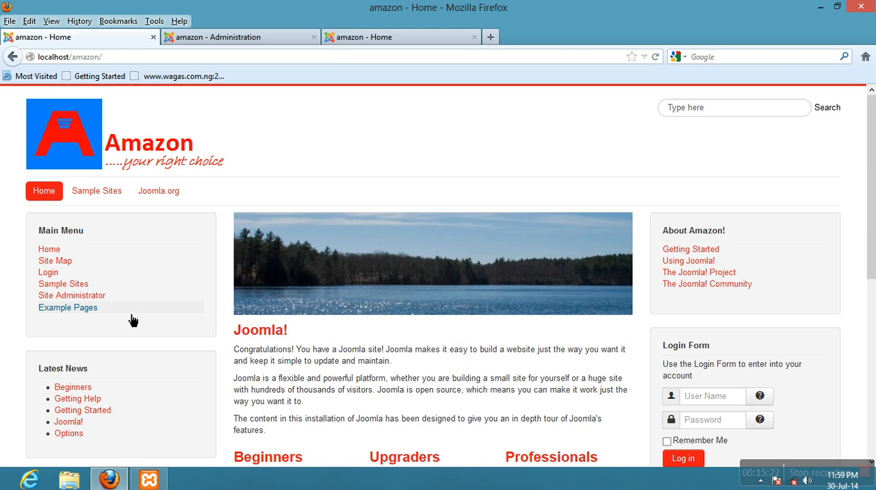
- Return to the Sample Sites page and examine its left column, from Main Menu and Latest News to the random image
left_click(110, 209)
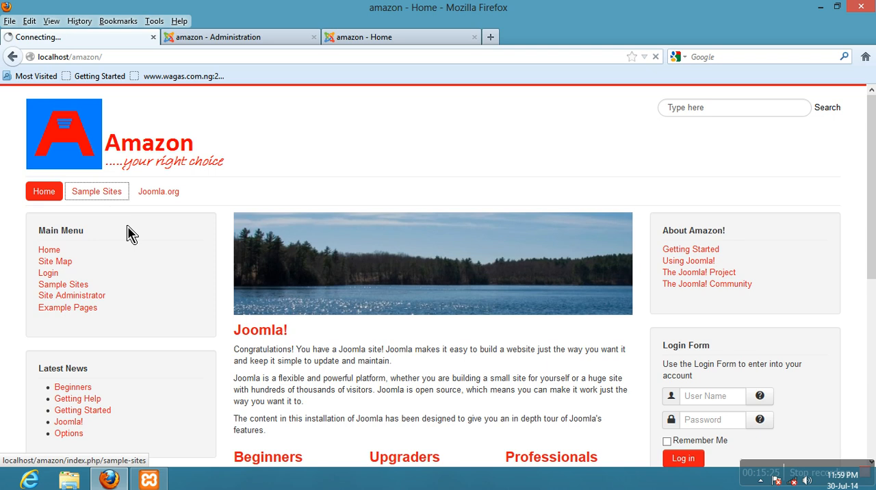
scroll(162, 323, "down", 8)
scroll(132, 339, "down", 5)
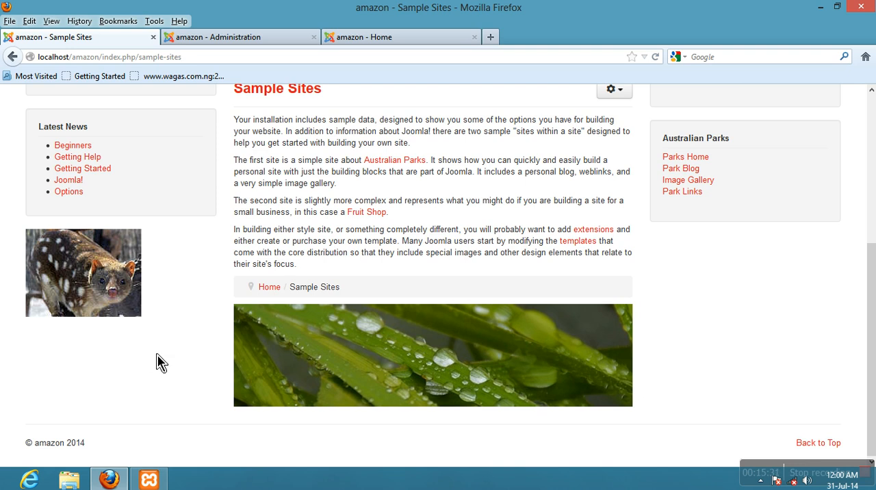
scroll(109, 353, "up", 5)
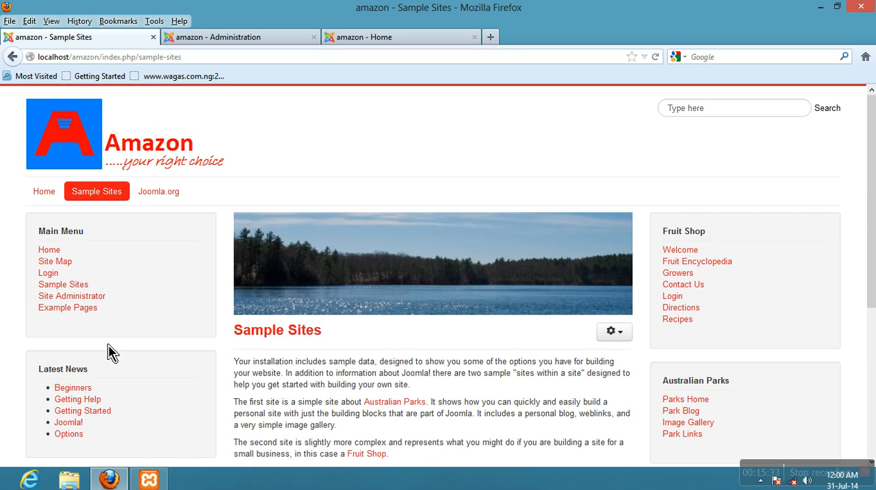
scroll(112, 352, "down", 5)
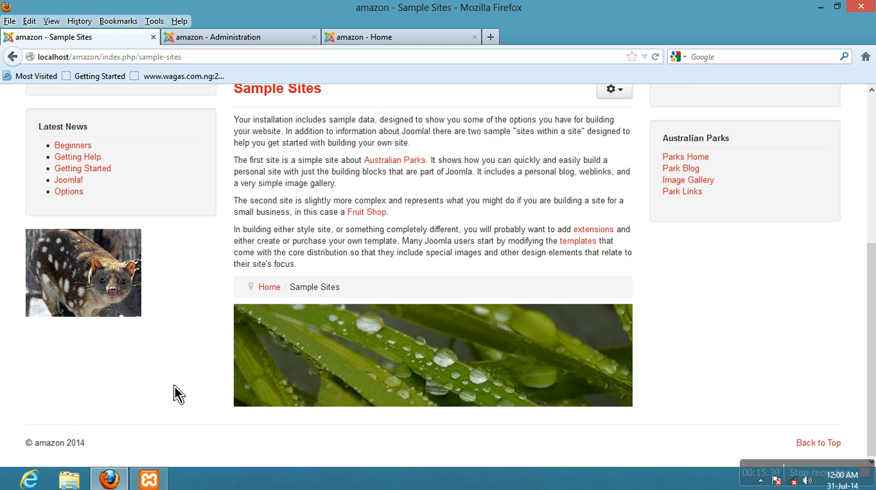
scroll(185, 395, "up", 2)
scroll(186, 394, "up", 4)
scroll(141, 361, "down", 1)
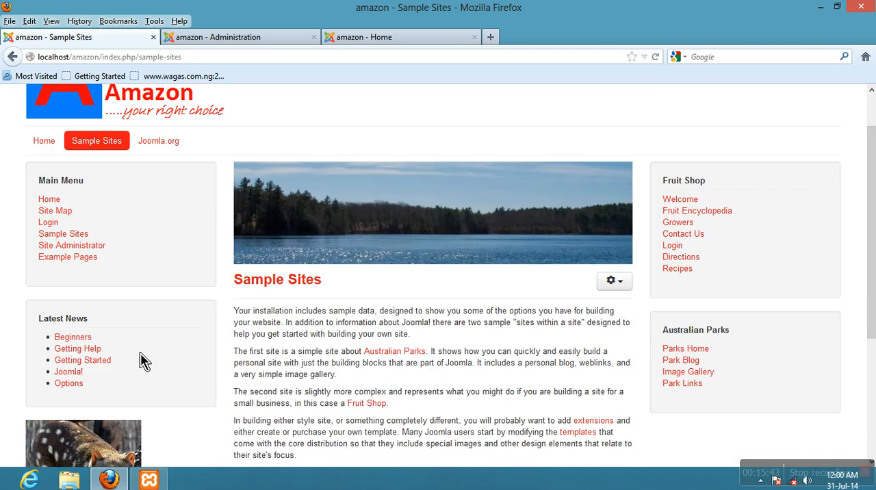
scroll(140, 361, "down", 4)
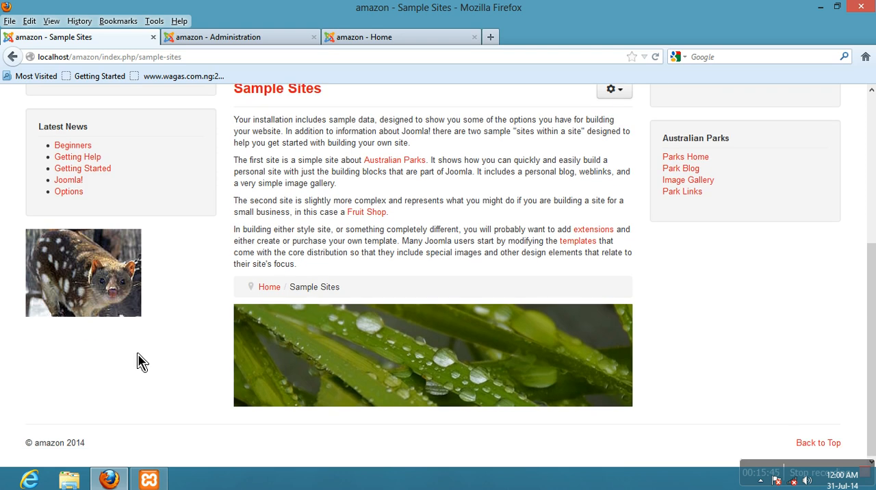
scroll(140, 361, "up", 5)
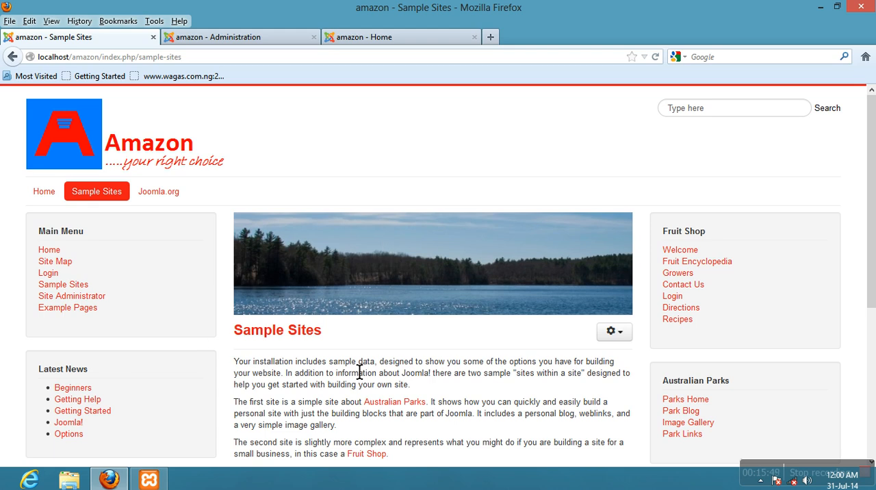
- Go back to the Home page and check the random image's size against the Latest News module above it
left_click(50, 196)
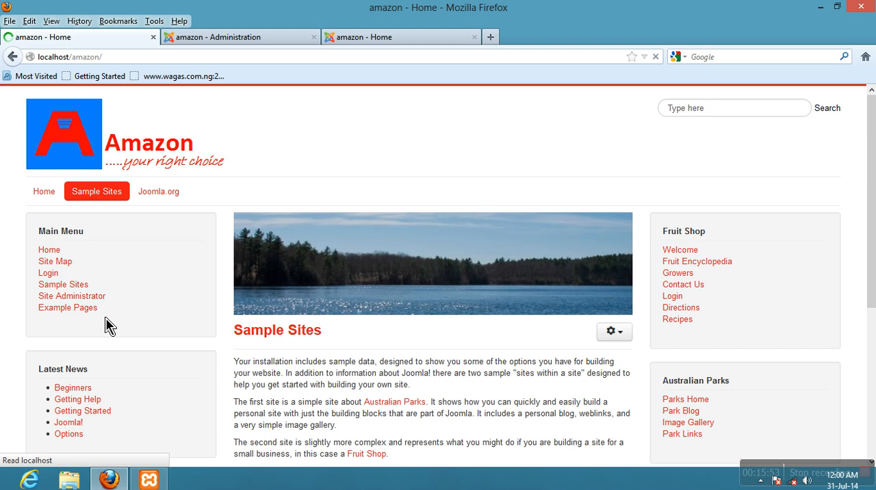
scroll(104, 348, "down", 1)
scroll(107, 351, "down", 2)
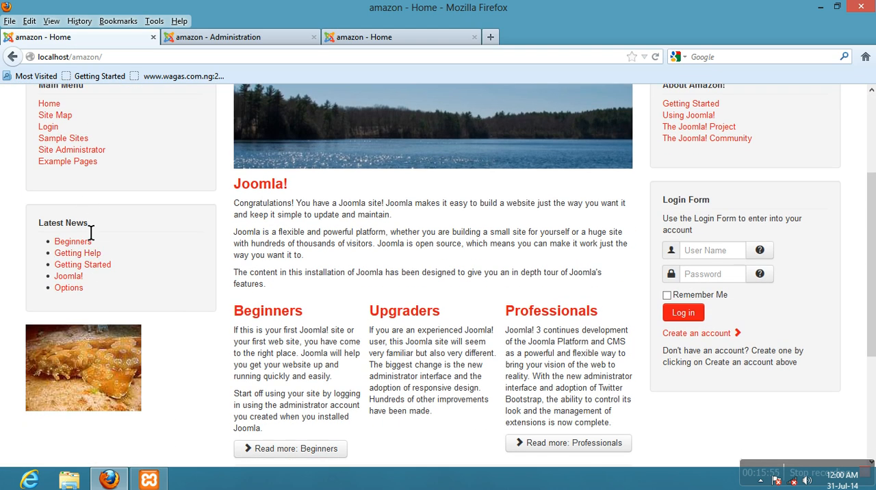
scroll(174, 288, "down", 3)
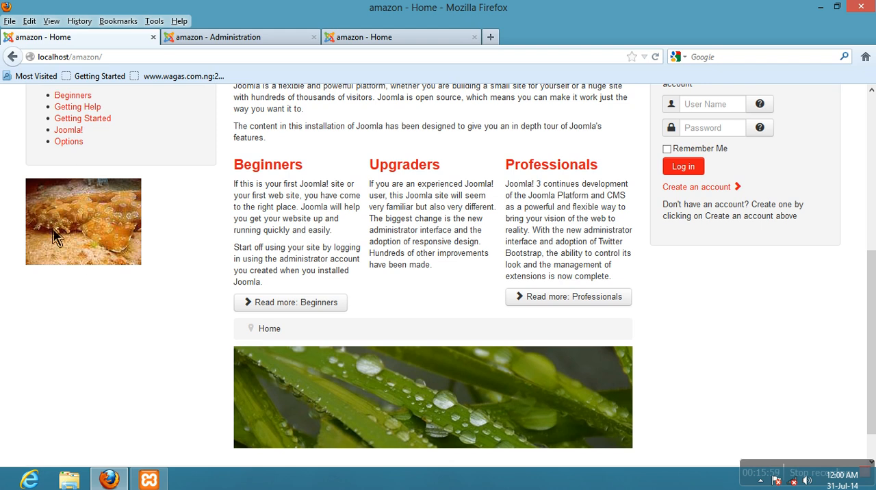
scroll(97, 261, "down", 1)
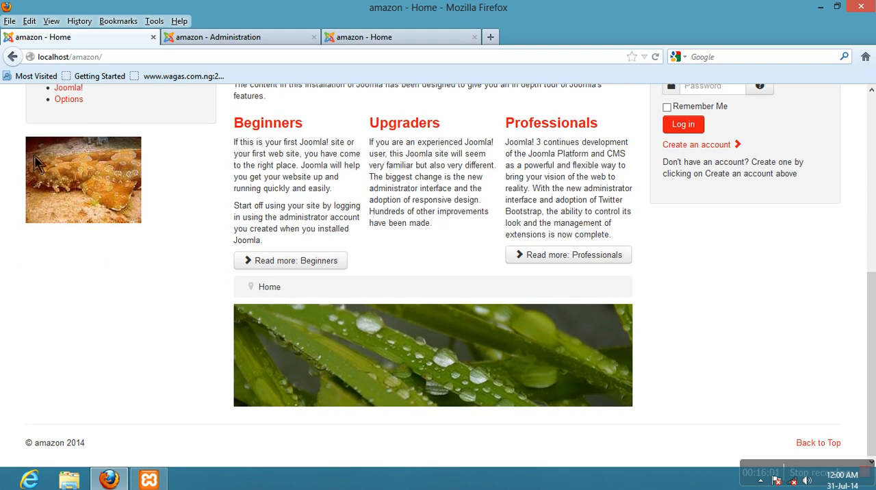
scroll(137, 354, "up", 8)
scroll(137, 353, "down", 8)
scroll(61, 308, "up", 8)
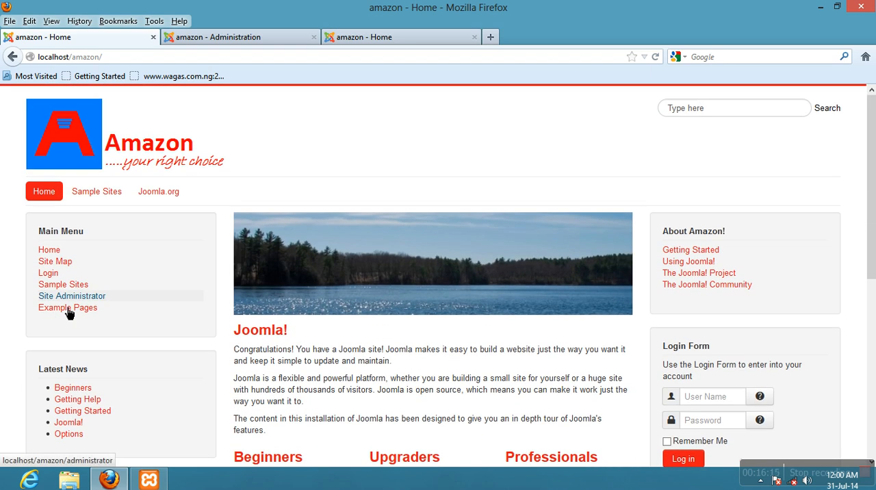